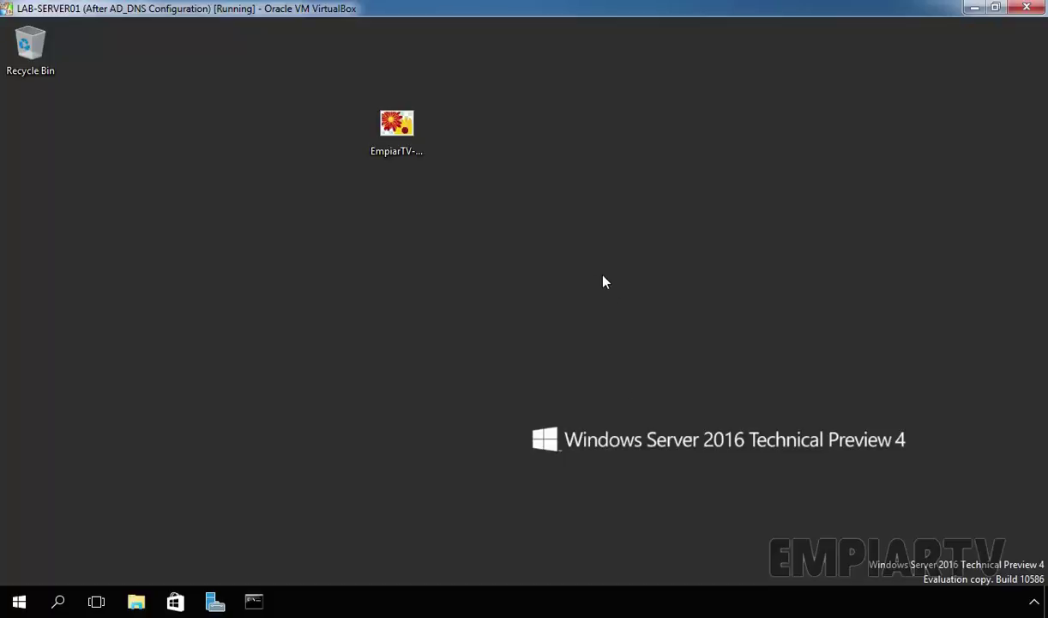
Copy the EmpiarTV wallpaper image from the desktop and open Local Disk (E:)
{"action": "left_click_drag", "start_coordinate": [603, 281], "coordinate": [348, 101]}
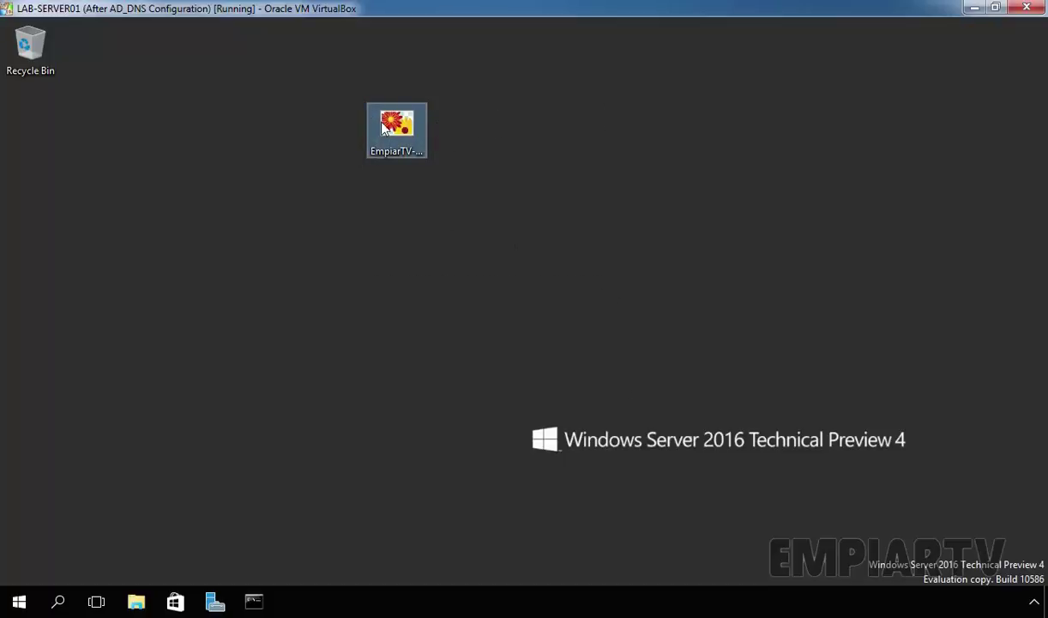
{"action": "right_click", "coordinate": [381, 123]}
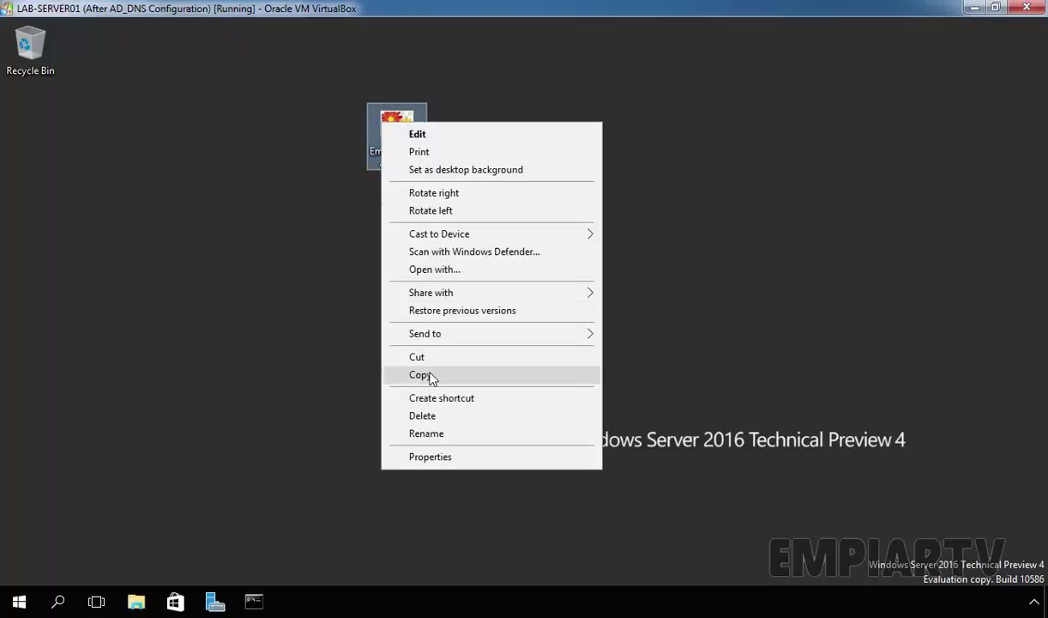
{"action": "left_click", "coordinate": [420, 375]}
{"action": "left_click", "coordinate": [138, 605]}
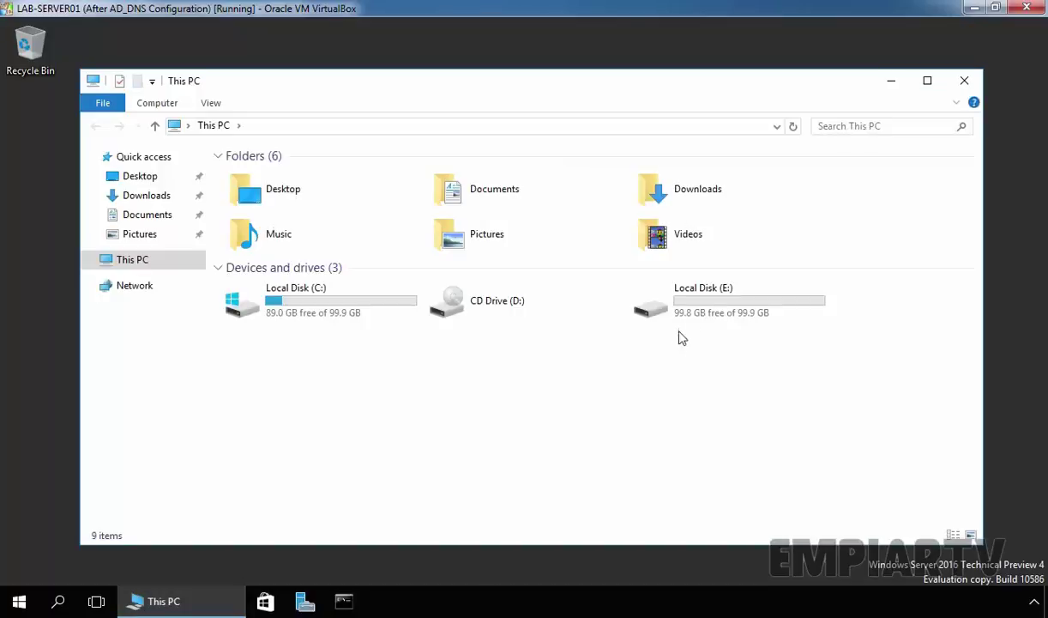
{"action": "double_click", "coordinate": [652, 302]}
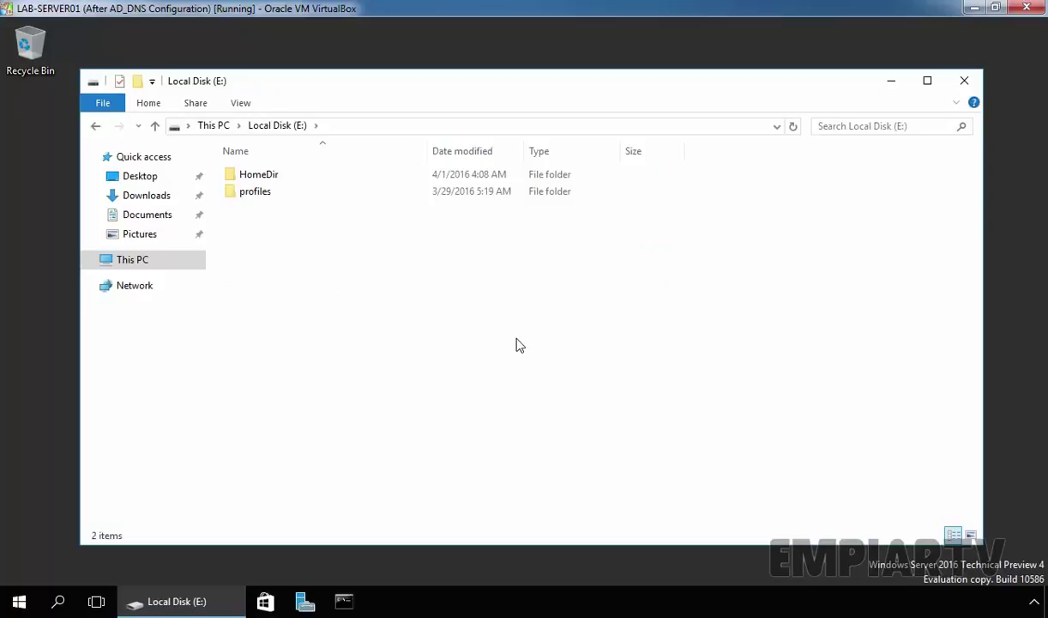
Create a CommonWallpaper folder on E: and paste the EmpiarTV-Wallpaper PNG into it
{"action": "key", "text": "ctrl+shift+n"}
{"action": "type", "text": "Comm"}
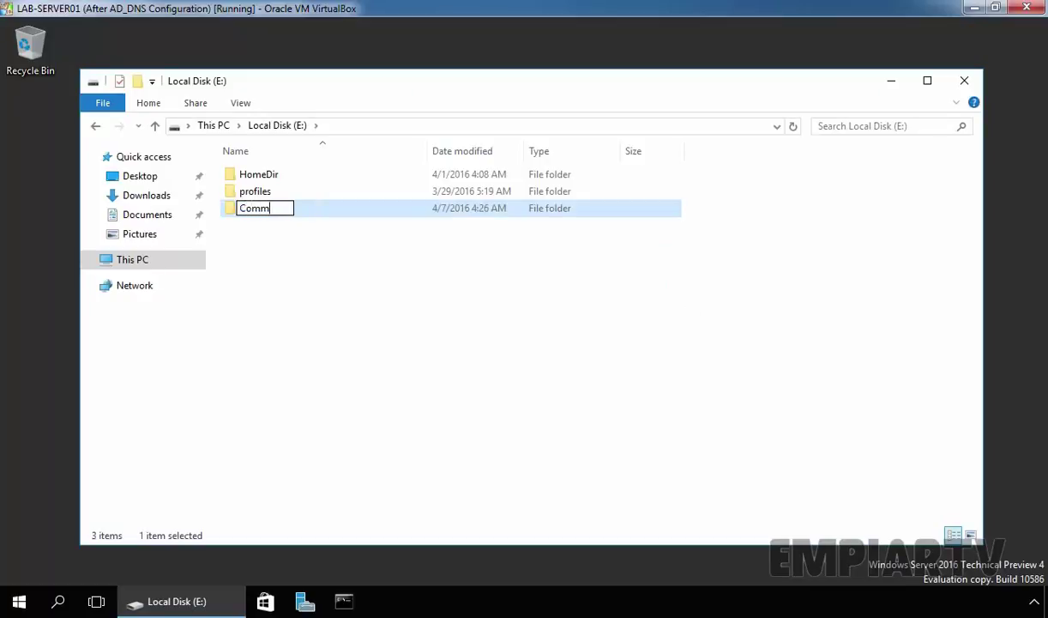
{"action": "type", "text": "onWallpaper"}
{"action": "key", "text": "Return"}
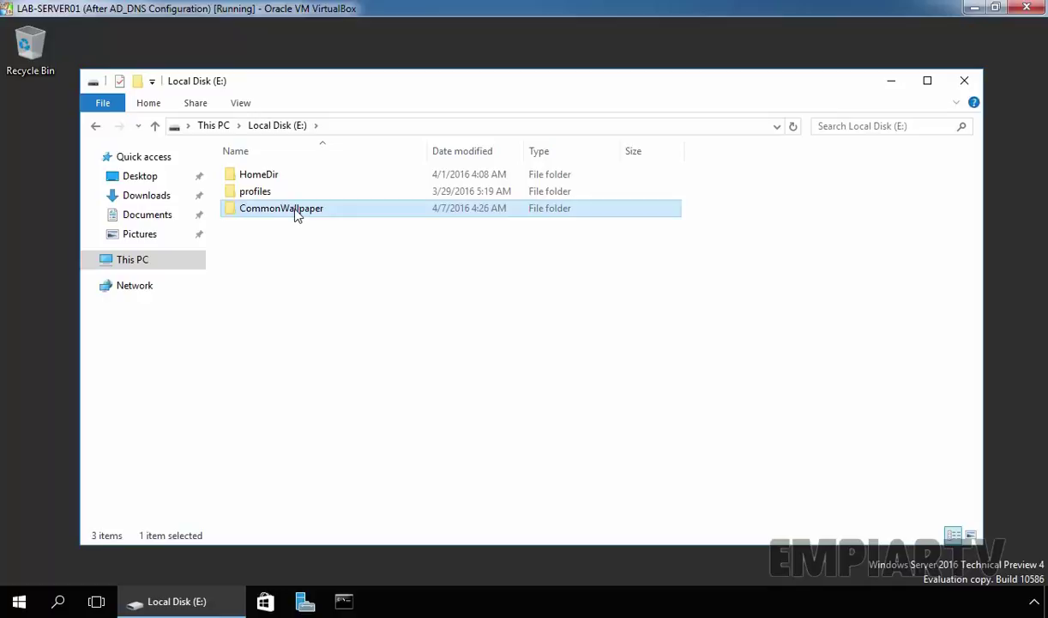
{"action": "double_click", "coordinate": [294, 209]}
{"action": "right_click", "coordinate": [295, 210]}
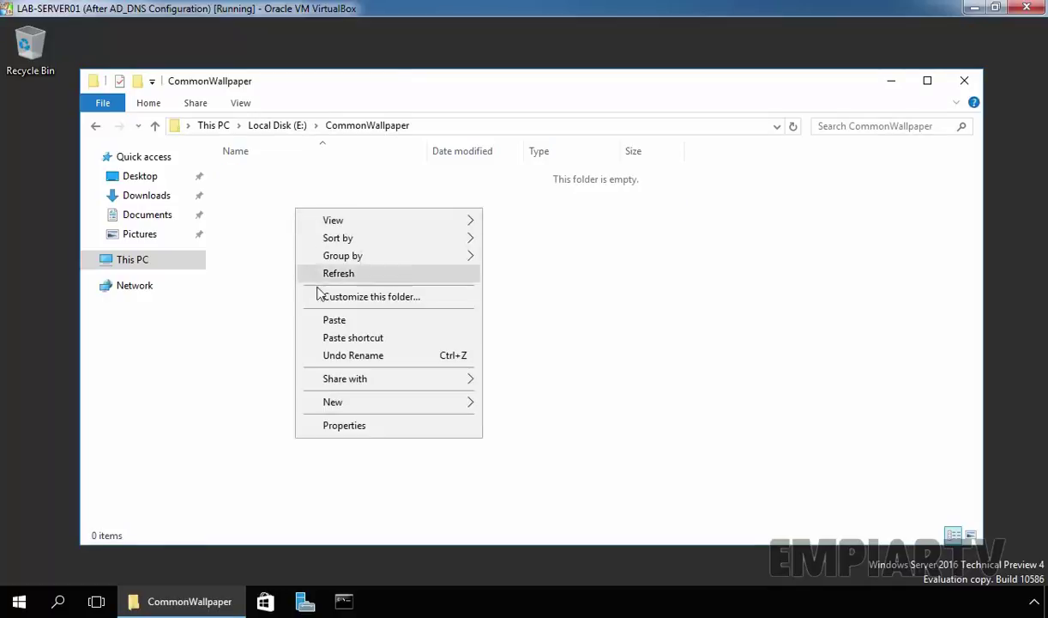
{"action": "left_click", "coordinate": [330, 321]}
{"action": "left_click", "coordinate": [352, 275]}
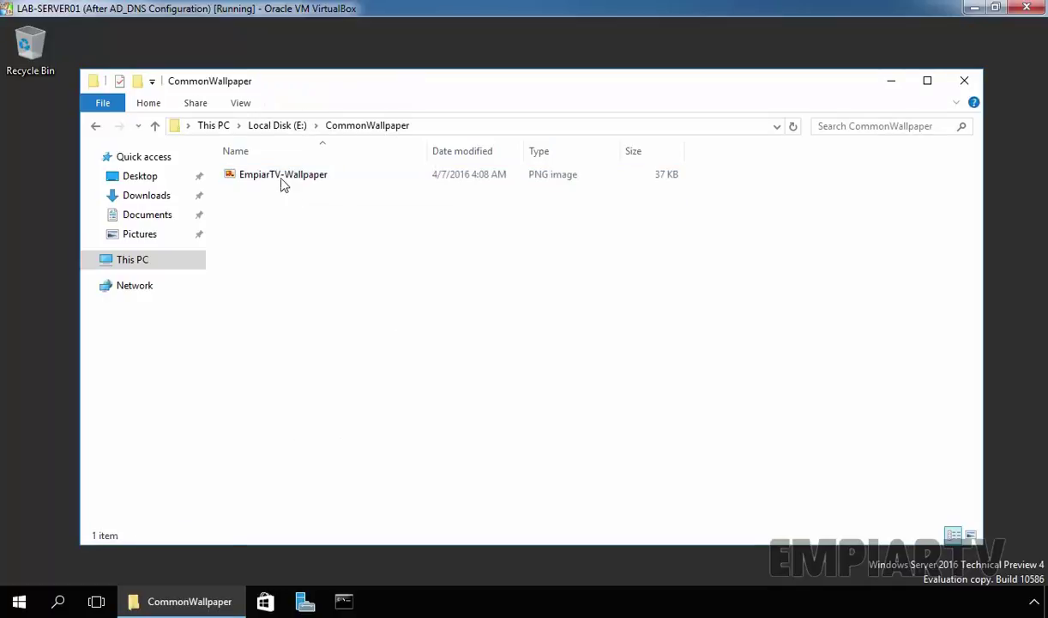
{"action": "left_click", "coordinate": [281, 181]}
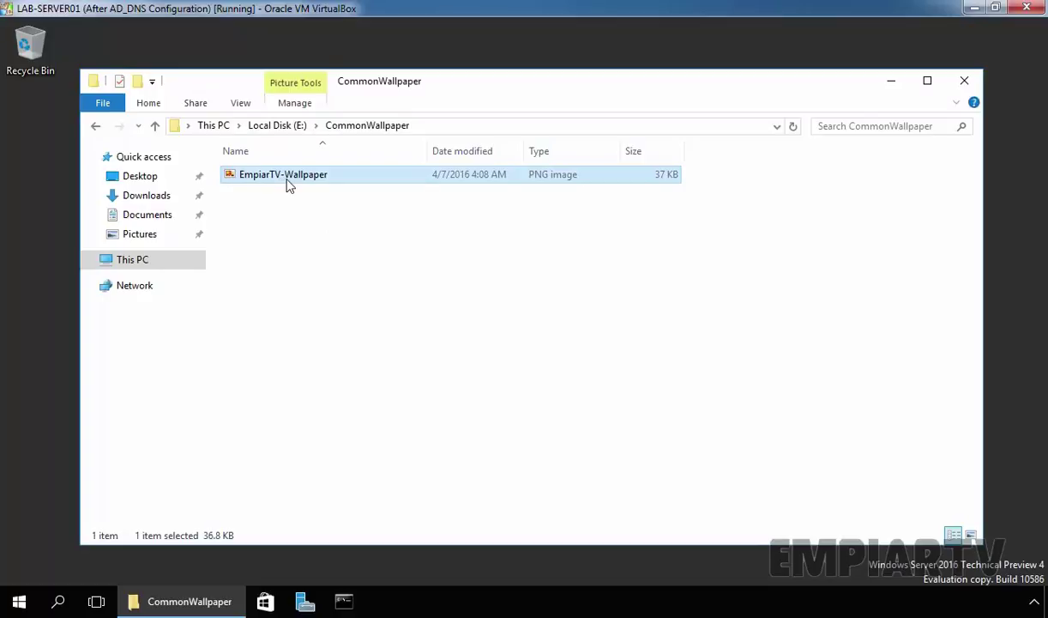
{"action": "left_click", "coordinate": [277, 125]}
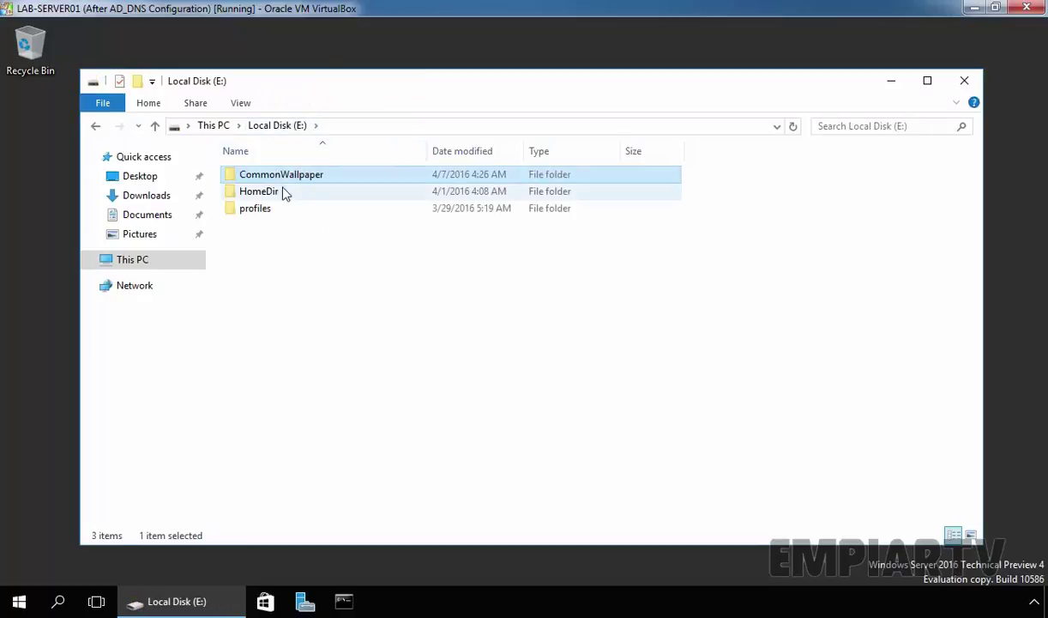
Share the CommonWallpaper folder as hidden share CommonWallpaper$, keeping Everyone read-only
{"action": "right_click", "coordinate": [282, 173]}
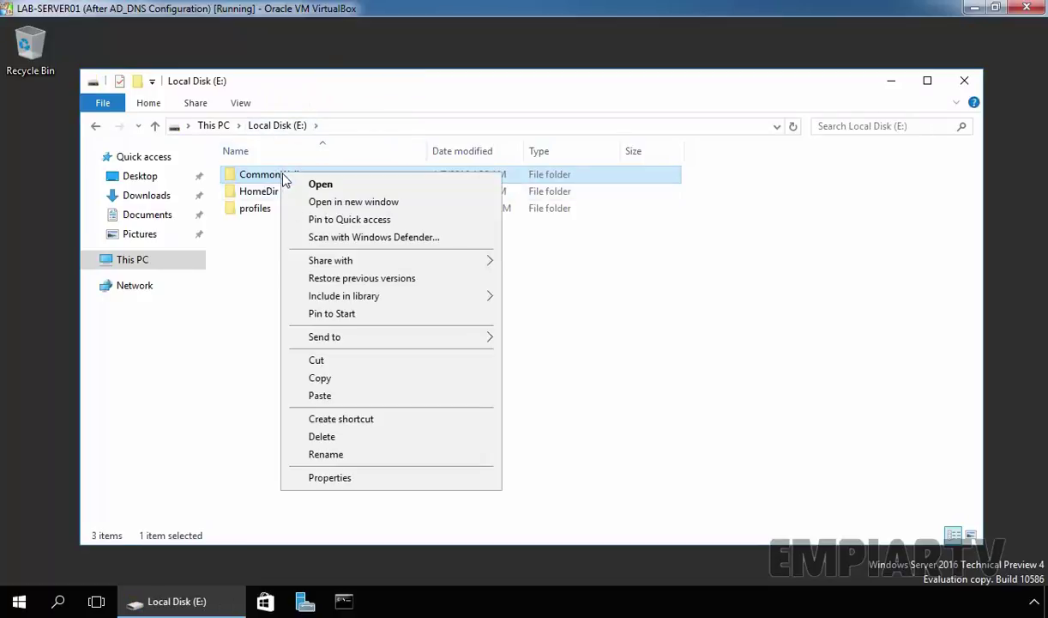
{"action": "left_click", "coordinate": [339, 478]}
{"action": "left_click", "coordinate": [351, 211]}
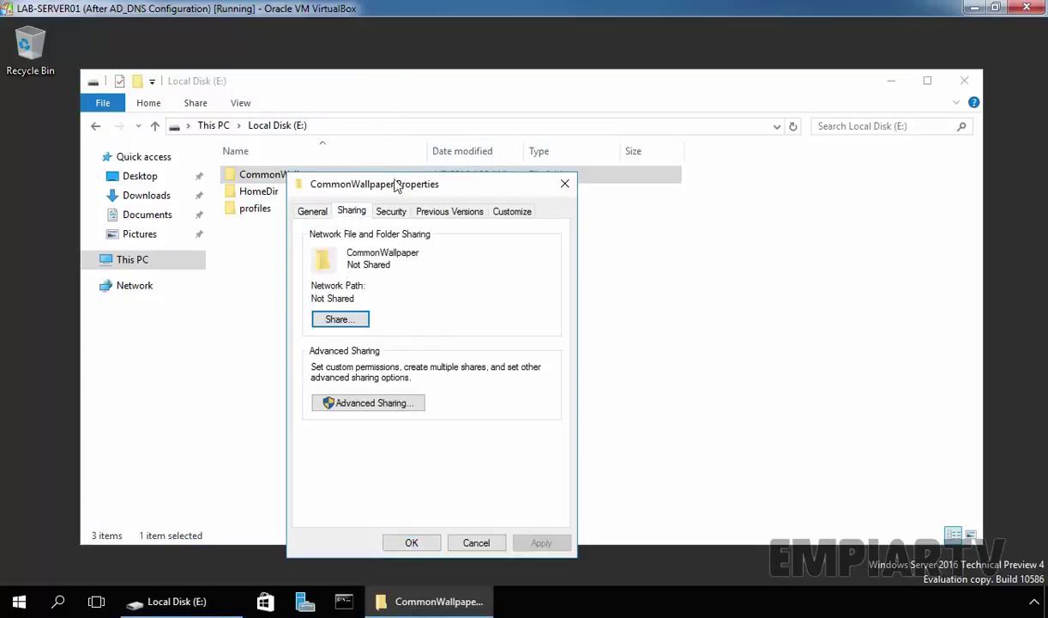
{"action": "left_click_drag", "start_coordinate": [397, 185], "coordinate": [392, 140]}
{"action": "left_click", "coordinate": [364, 357]}
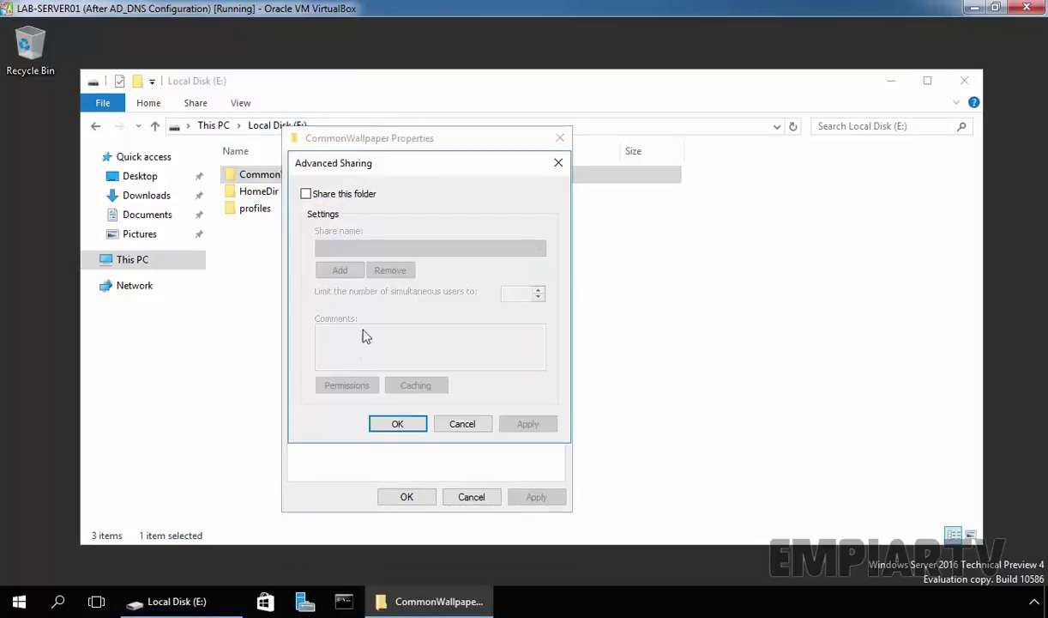
{"action": "left_click", "coordinate": [306, 194]}
{"action": "left_click", "coordinate": [417, 248]}
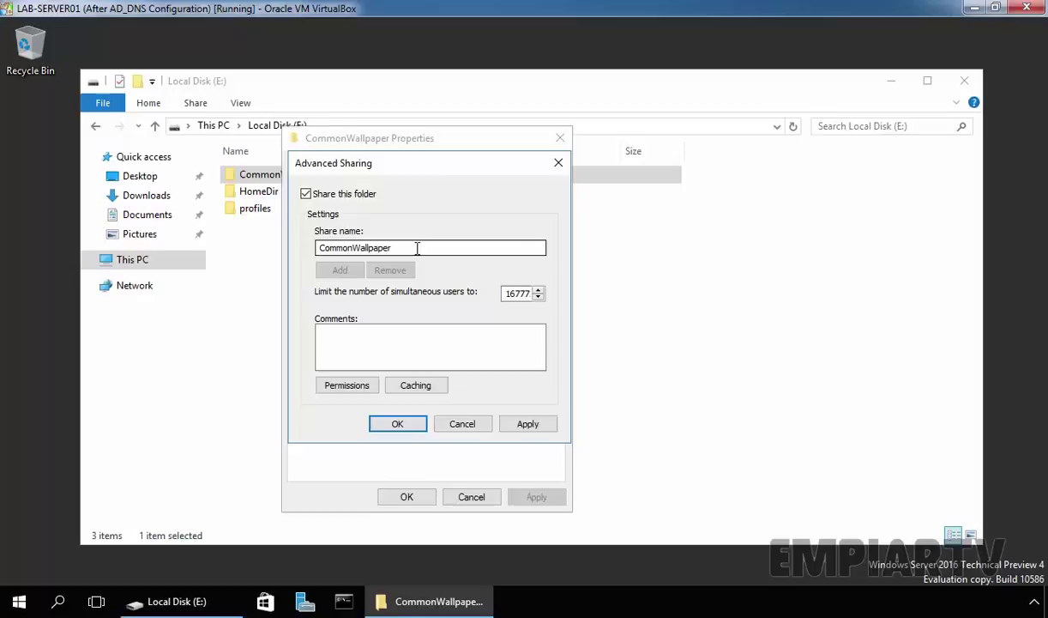
{"action": "type", "text": "$"}
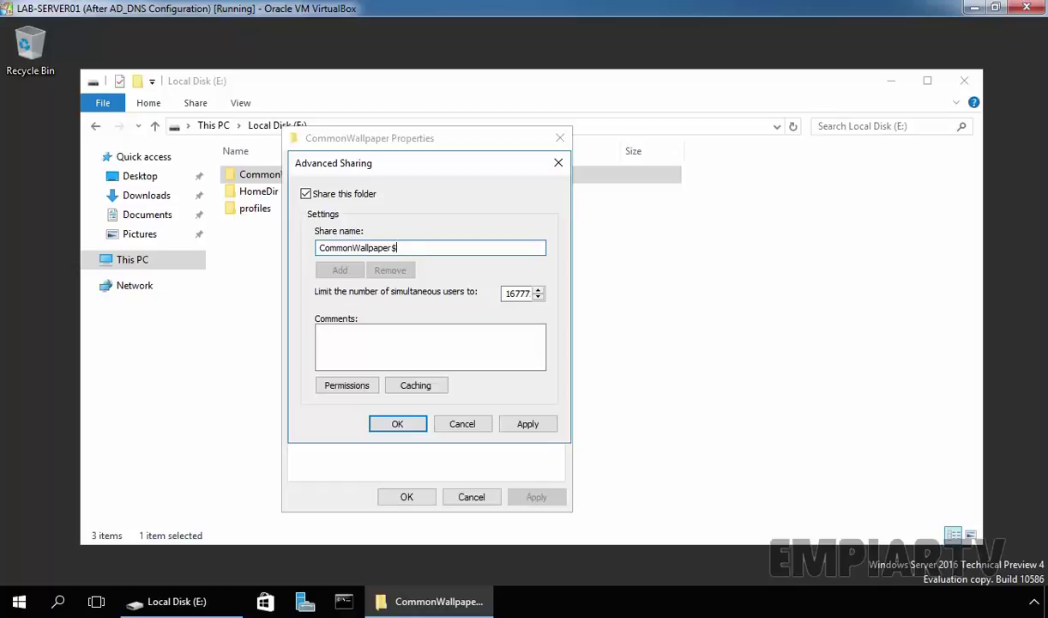
{"action": "left_click", "coordinate": [354, 388]}
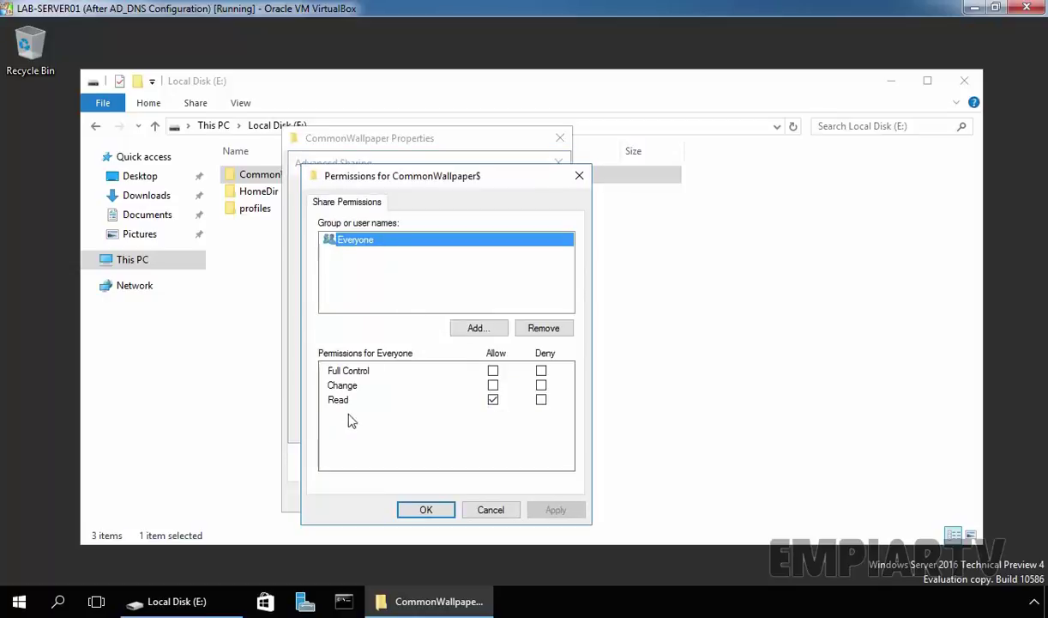
{"action": "left_click", "coordinate": [424, 510]}
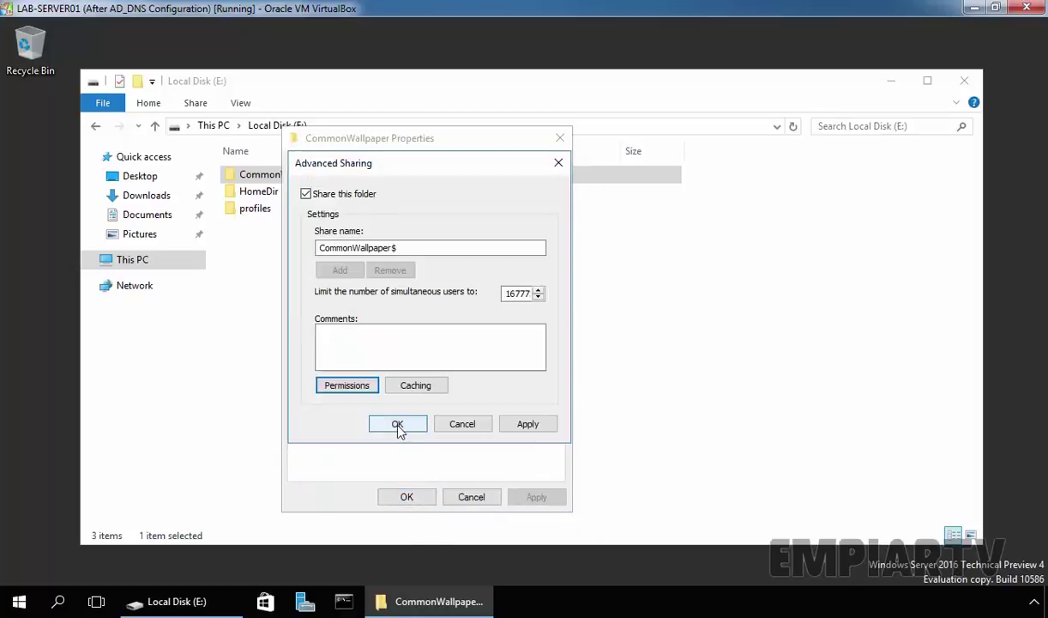
Set the share's offline caching to no files, apply, and reopen CommonWallpaper
{"action": "left_click", "coordinate": [418, 387]}
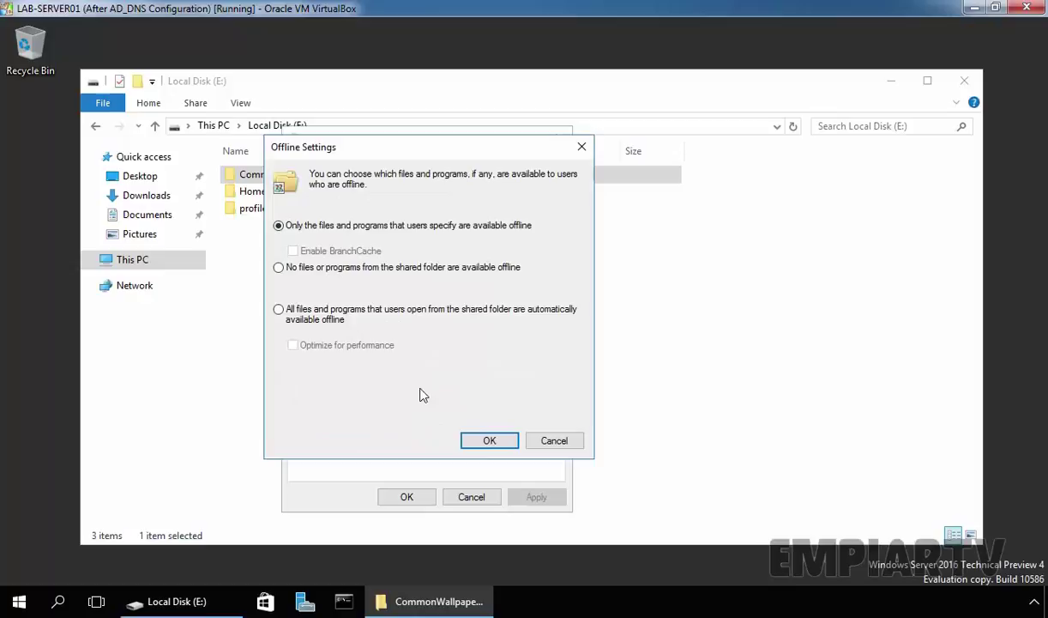
{"action": "left_click", "coordinate": [280, 268]}
{"action": "left_click", "coordinate": [487, 441]}
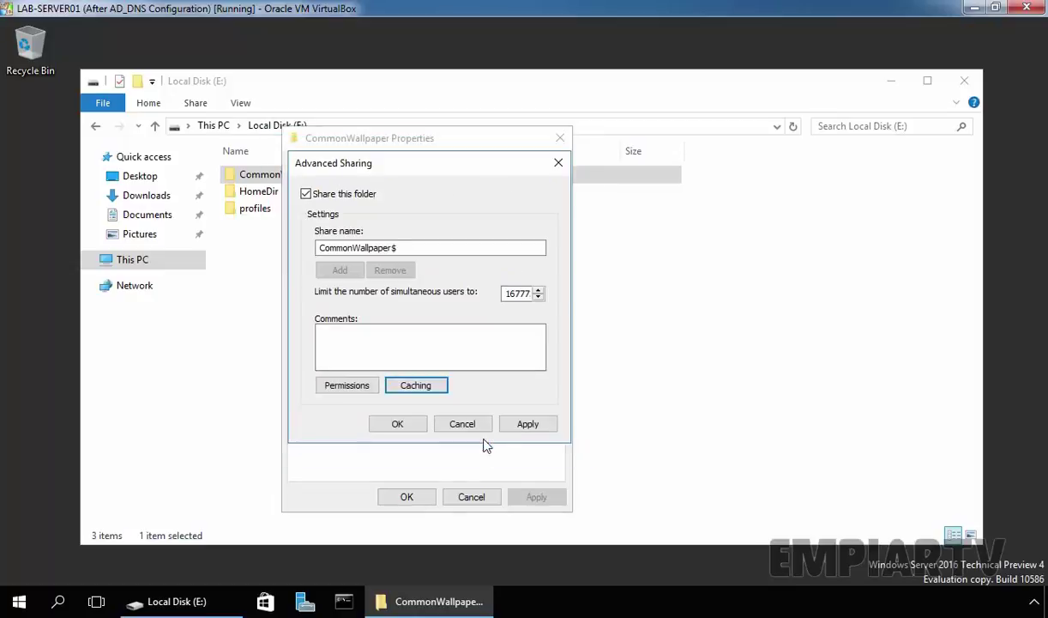
{"action": "left_click", "coordinate": [536, 431]}
{"action": "left_click", "coordinate": [399, 424]}
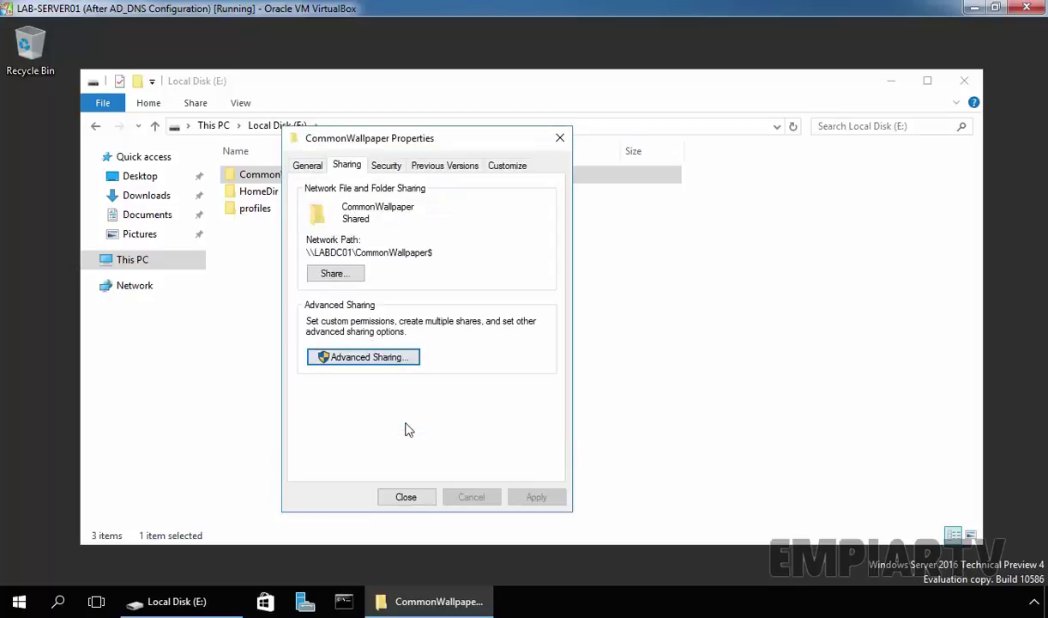
{"action": "left_click", "coordinate": [407, 497]}
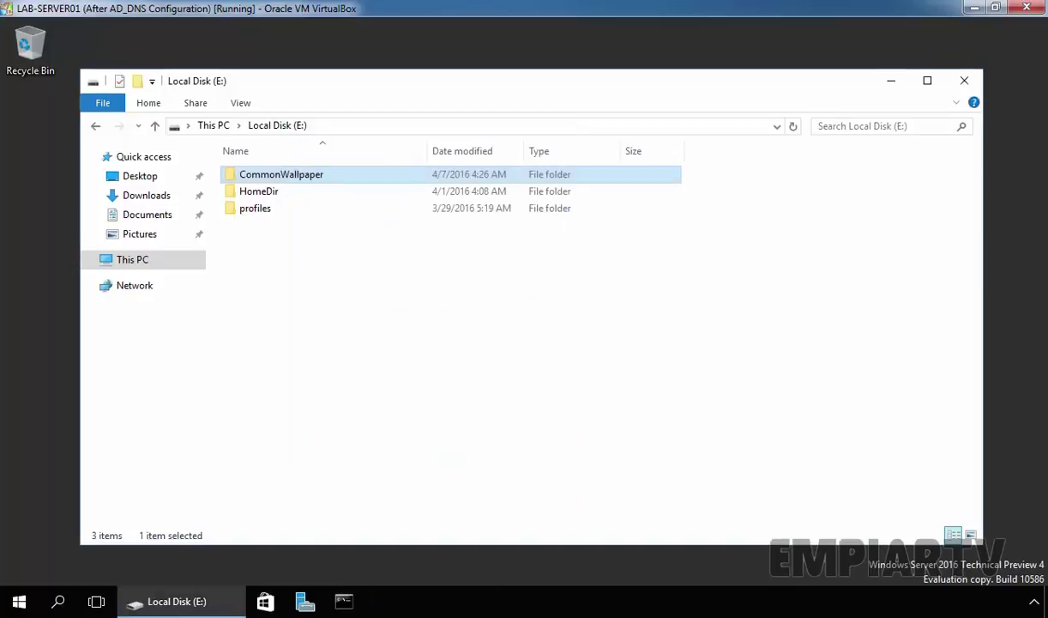
{"action": "double_click", "coordinate": [290, 176]}
{"action": "left_click", "coordinate": [262, 180]}
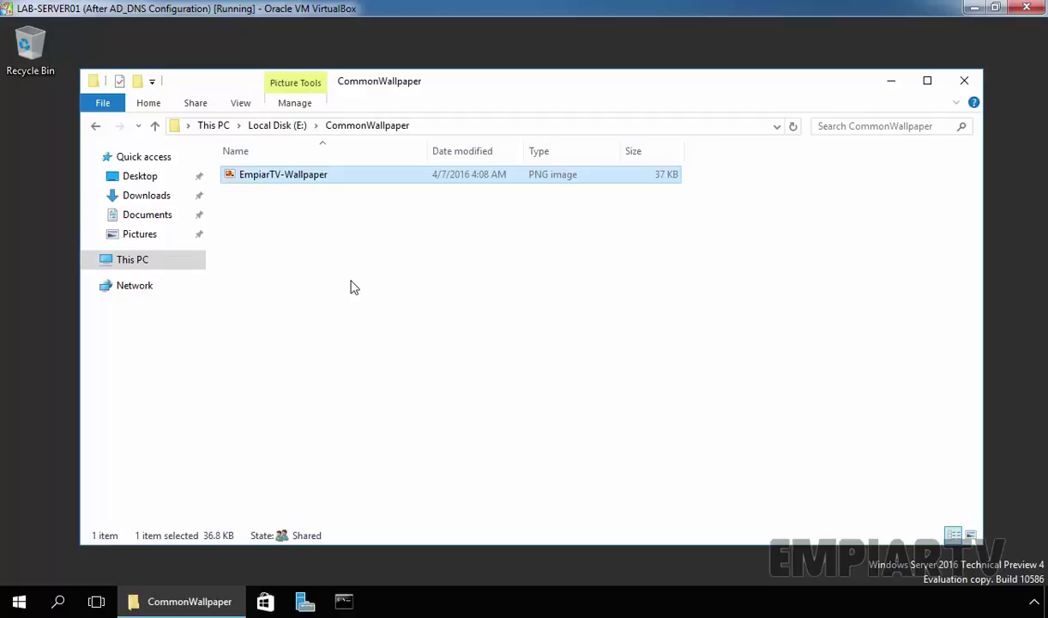
Launch Group Policy Management via gpmc.msc and expand the empiartv.local domain
{"action": "key", "text": "super+r"}
{"action": "type", "text": "gpmc"}
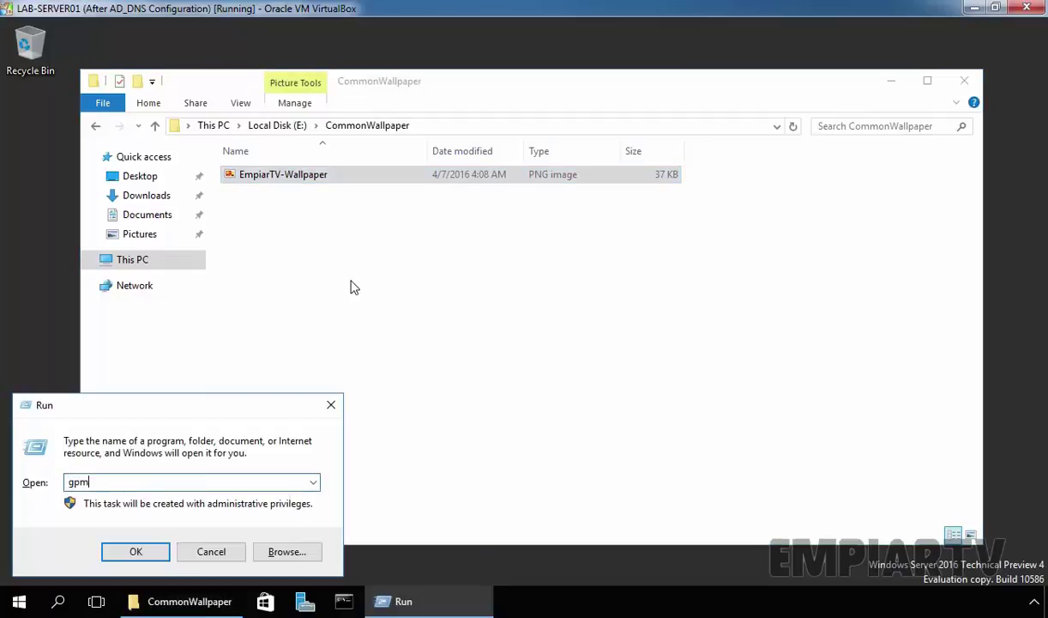
{"action": "type", "text": ".msc"}
{"action": "key", "text": "Return"}
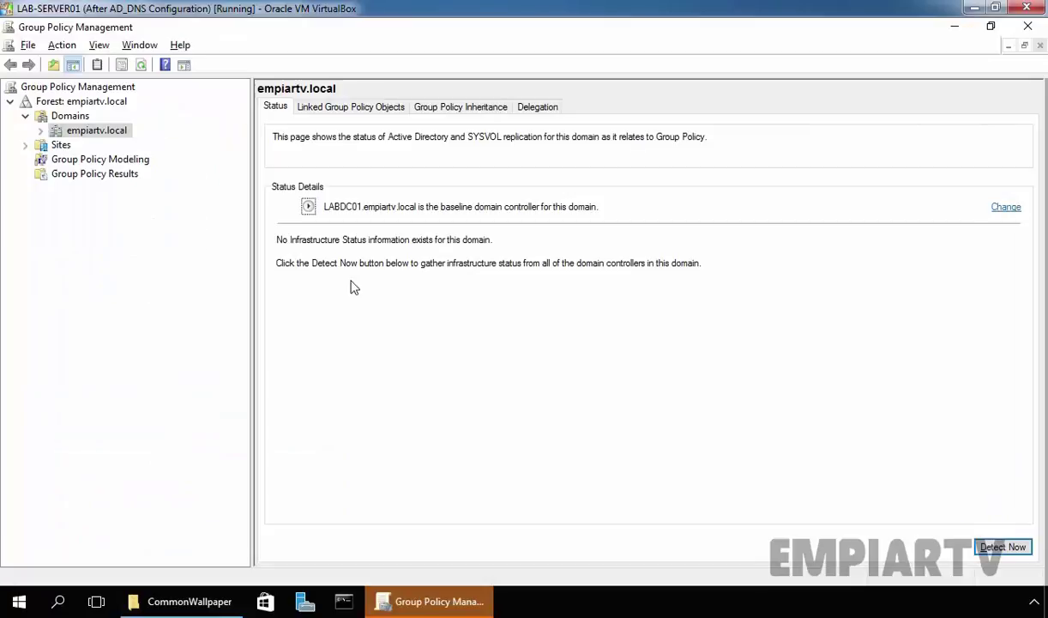
{"action": "double_click", "coordinate": [76, 132]}
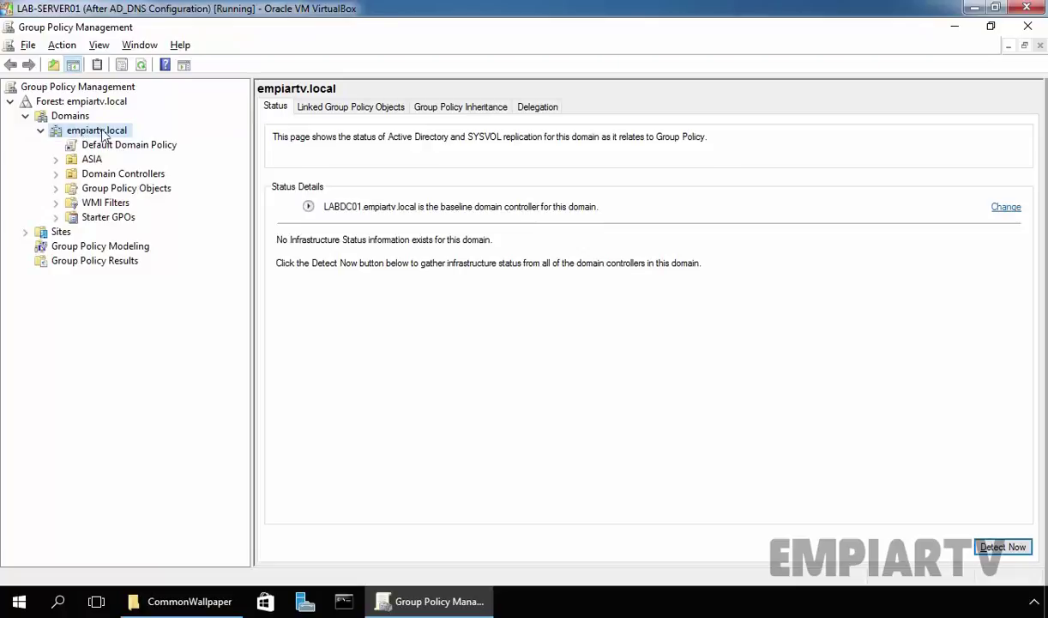
Create and link a 'Common Wallpaper GPO' on the empiartv.local domain
{"action": "right_click", "coordinate": [98, 135]}
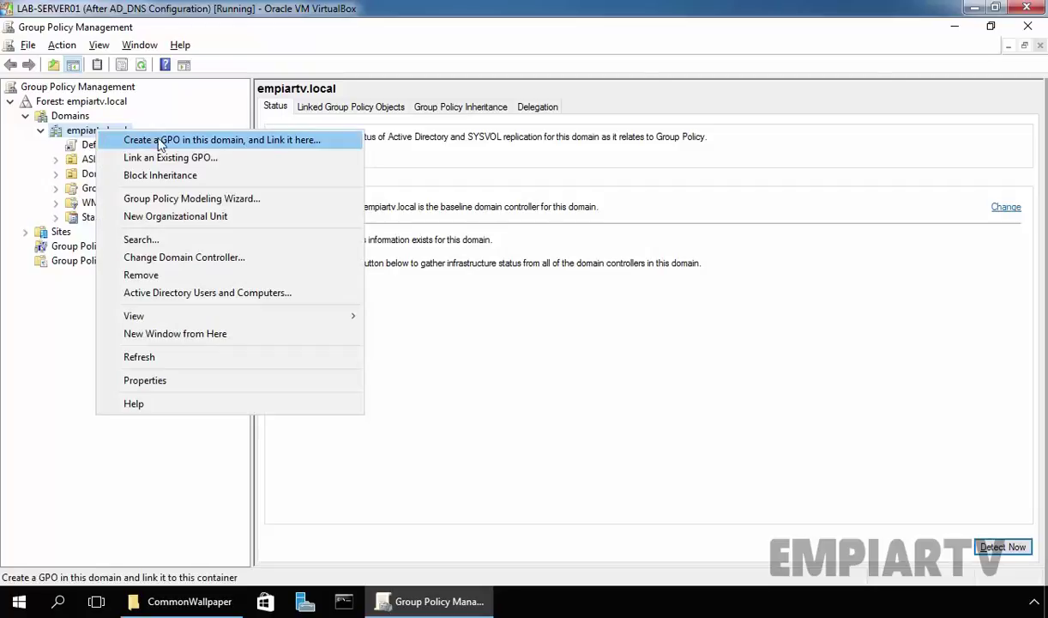
{"action": "left_click", "coordinate": [214, 141]}
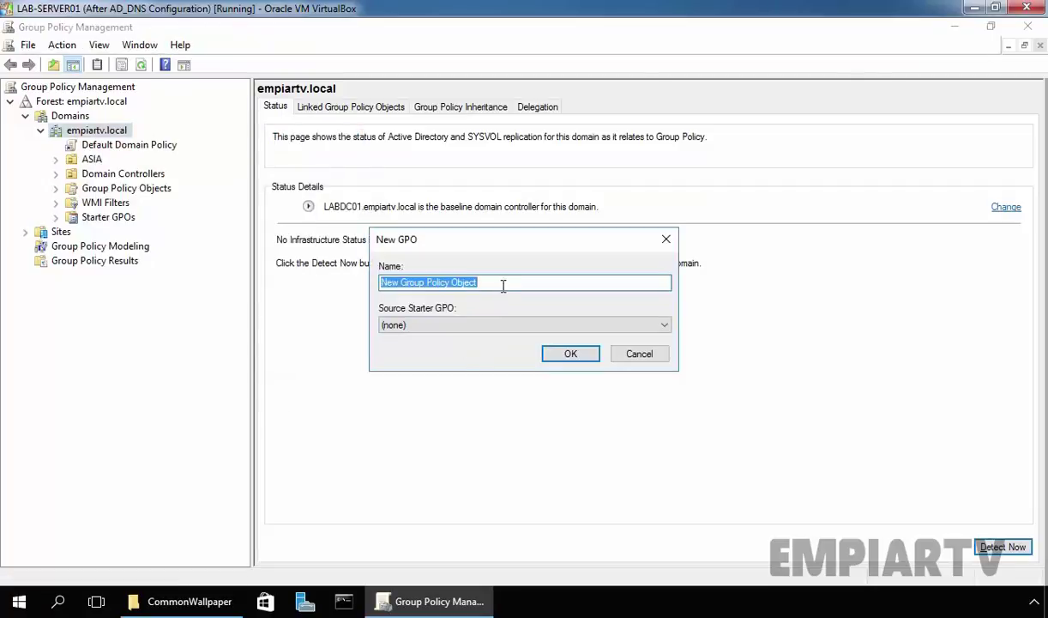
{"action": "type", "text": "Common Wallpaper GPO"}
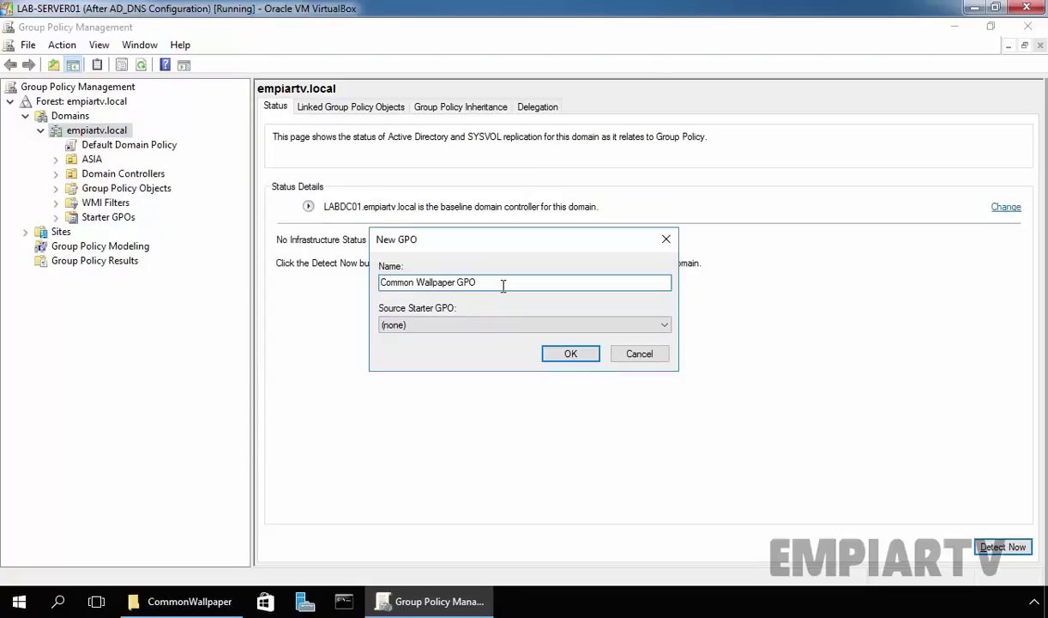
{"action": "left_click", "coordinate": [566, 353]}
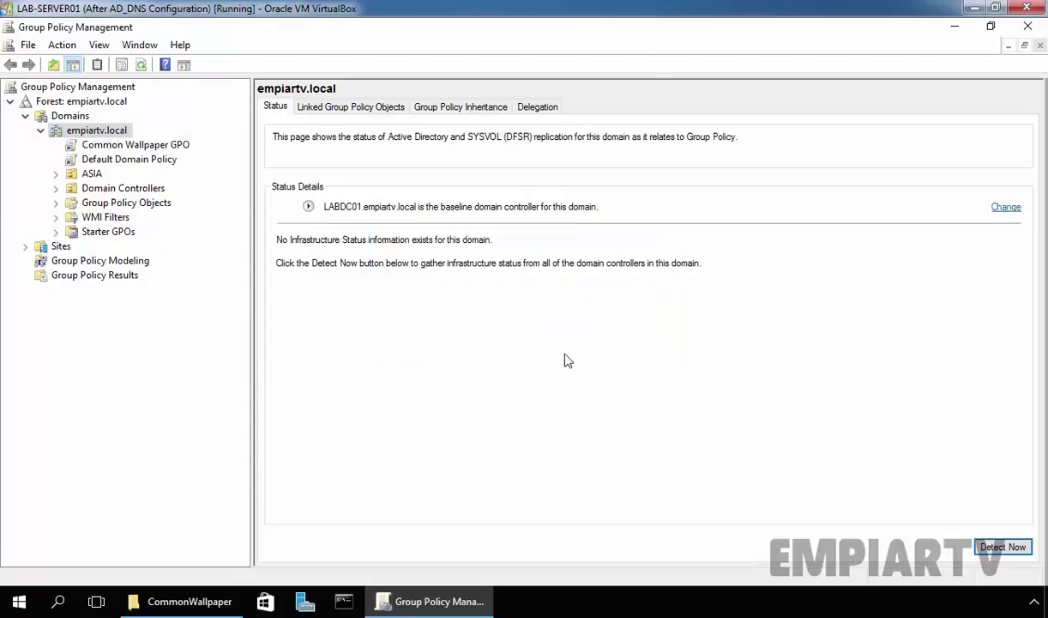
{"action": "left_click", "coordinate": [125, 144]}
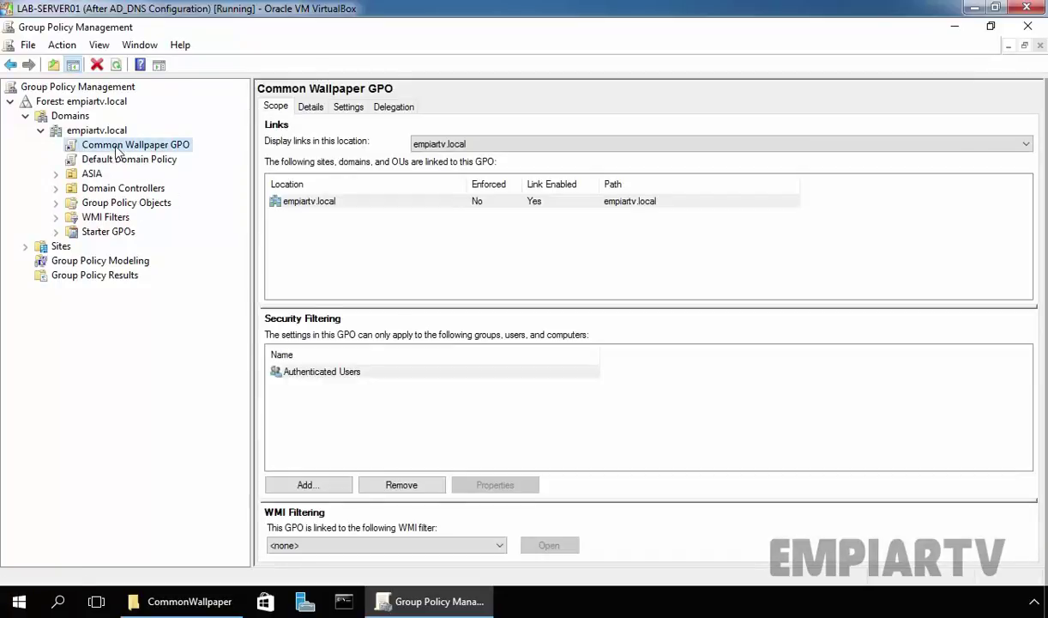
{"action": "right_click", "coordinate": [115, 147]}
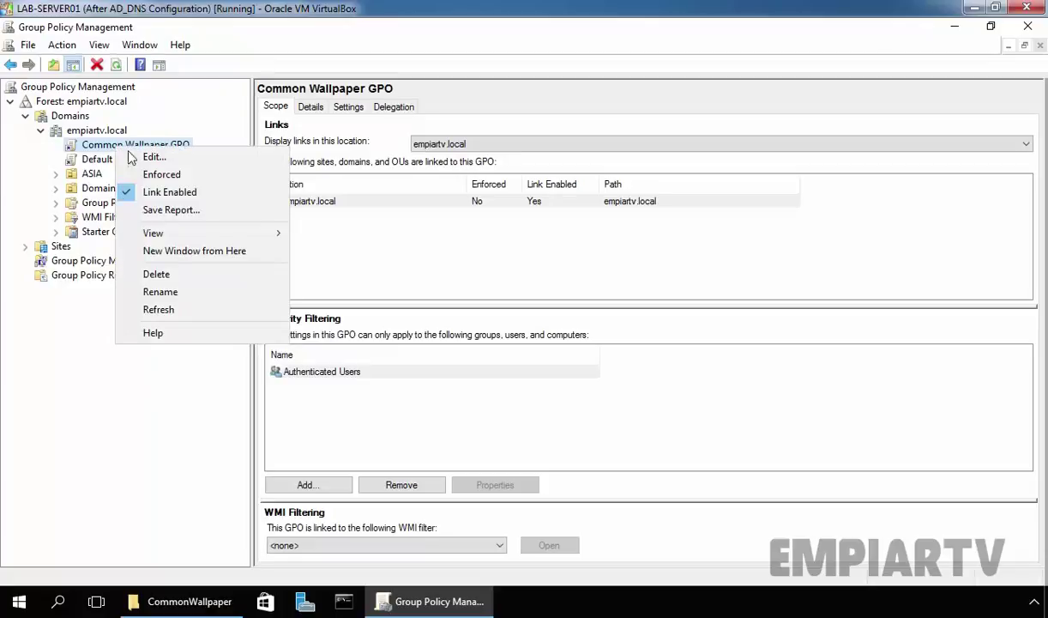
Edit Common Wallpaper GPO and browse to User Configuration's Administrative Templates > Desktop > Desktop Wallpaper
{"action": "left_click", "coordinate": [150, 157]}
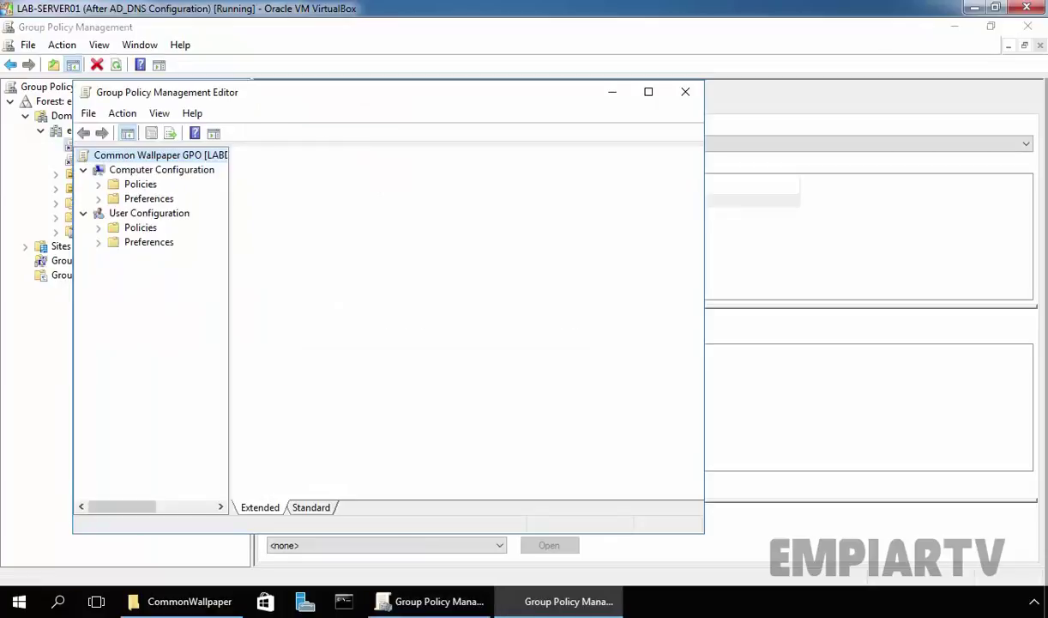
{"action": "double_click", "coordinate": [140, 228]}
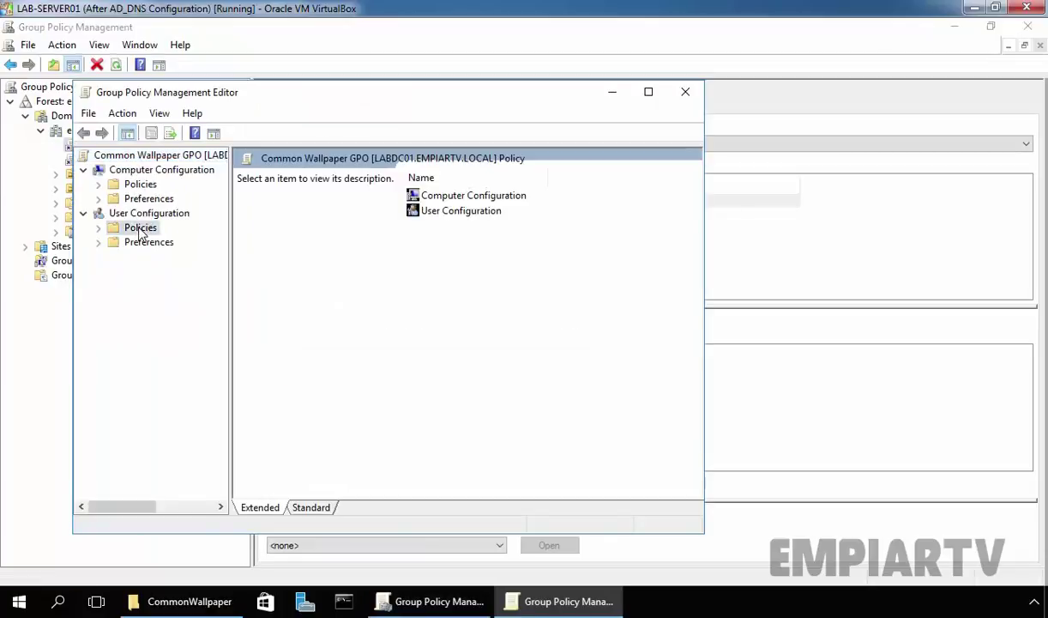
{"action": "double_click", "coordinate": [162, 273]}
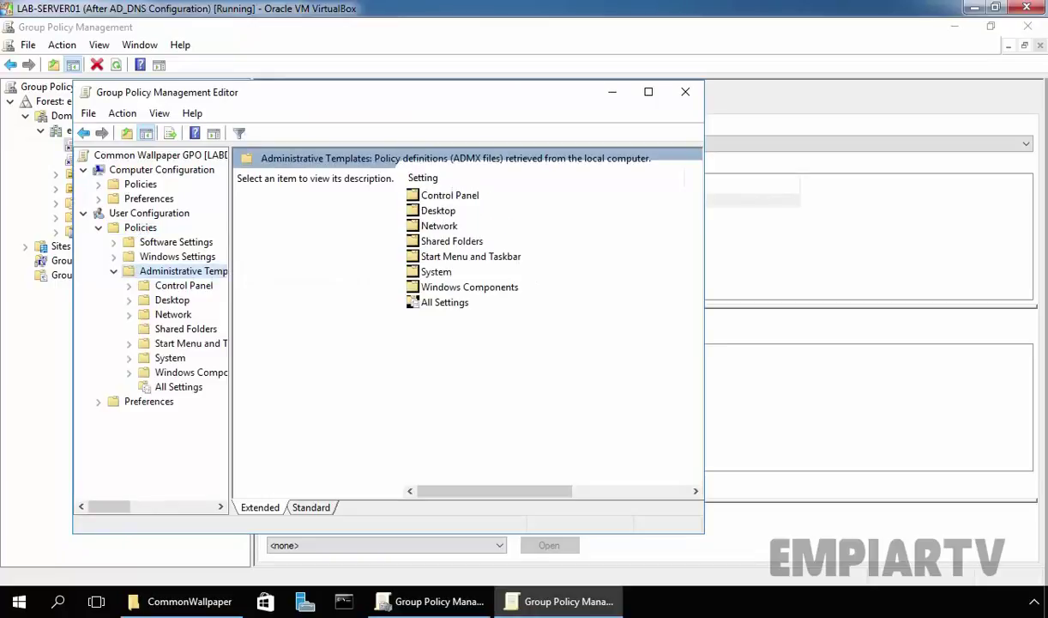
{"action": "left_click", "coordinate": [649, 92]}
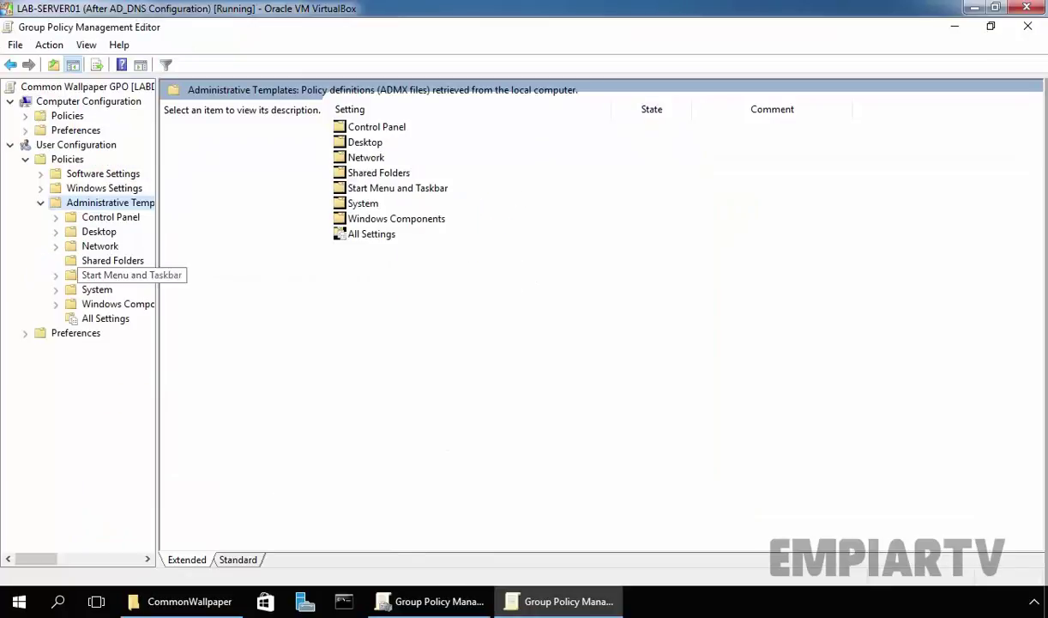
{"action": "double_click", "coordinate": [99, 231]}
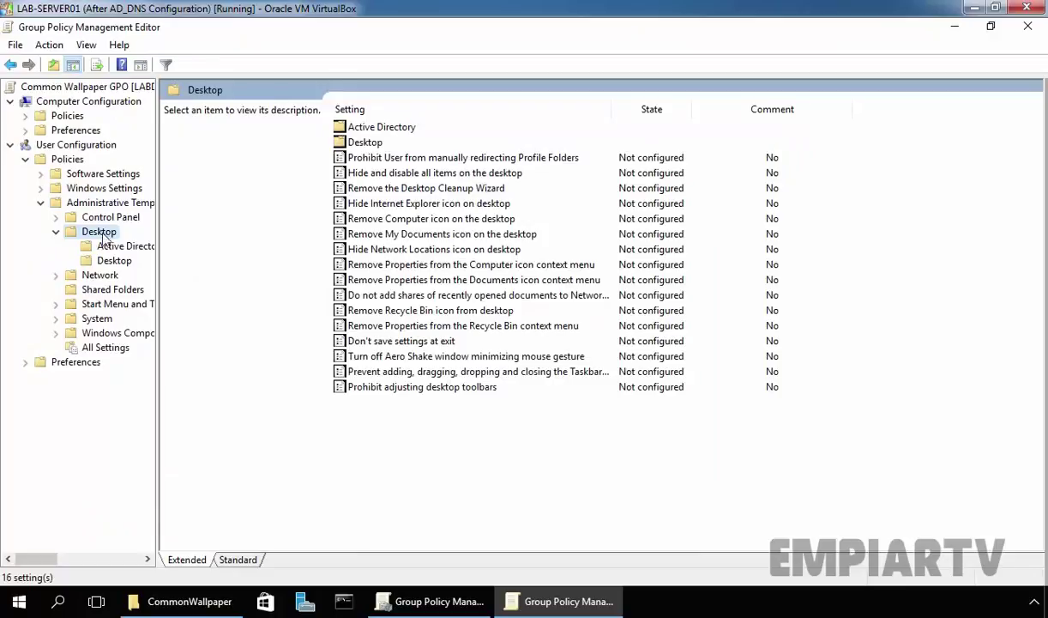
{"action": "left_click", "coordinate": [114, 260]}
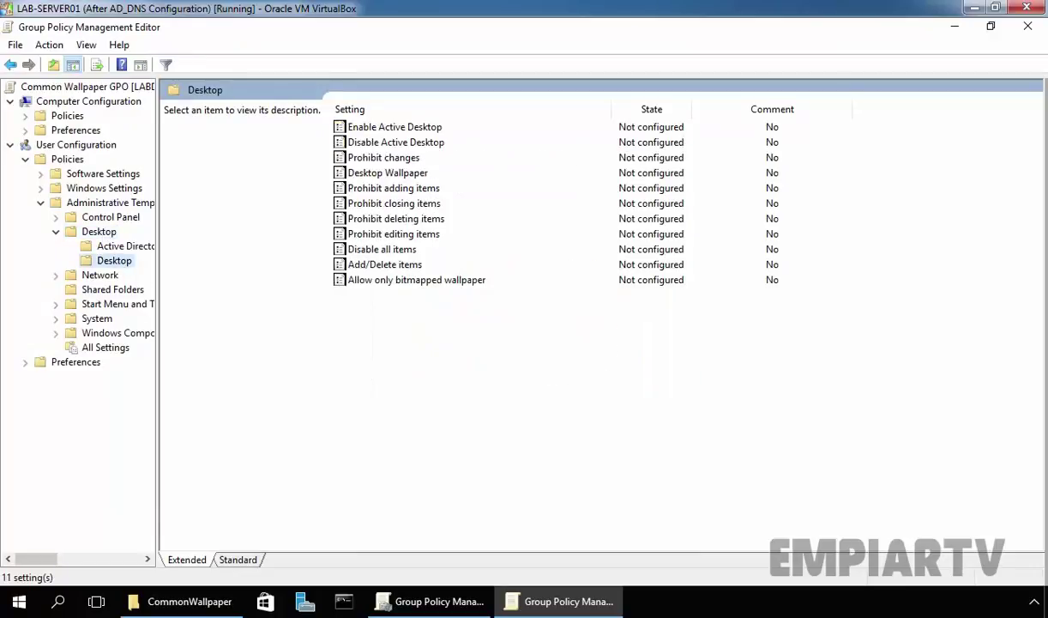
{"action": "left_click", "coordinate": [372, 176]}
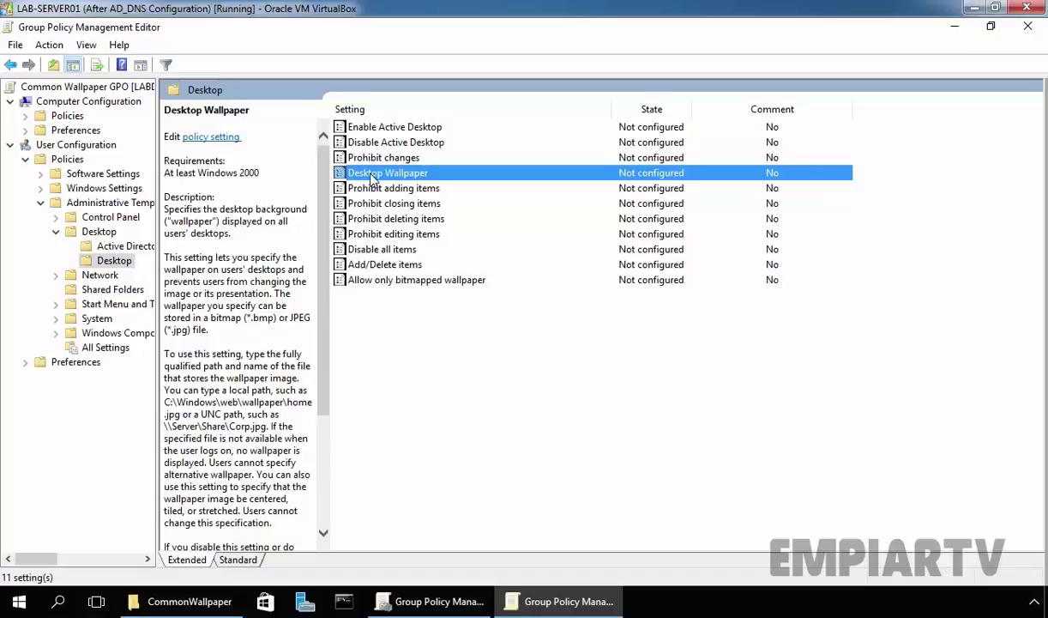
Enable Desktop Wallpaper with path \\labdc01\commonwallpaper$\empiartv-wallpaper.png and Fill style
{"action": "double_click", "coordinate": [371, 176]}
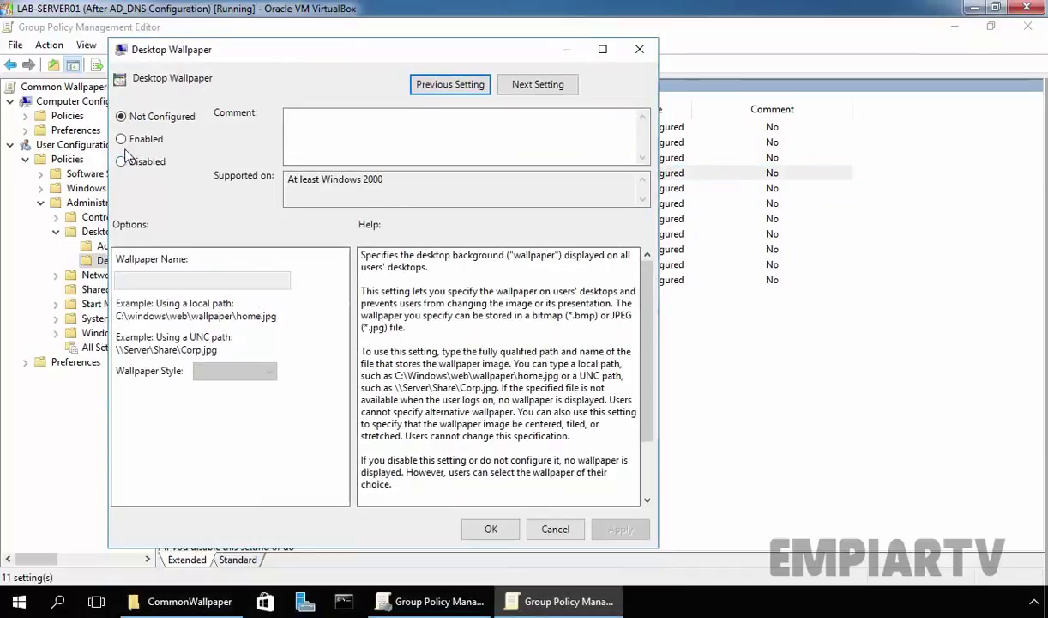
{"action": "left_click", "coordinate": [121, 139]}
{"action": "left_click", "coordinate": [149, 283]}
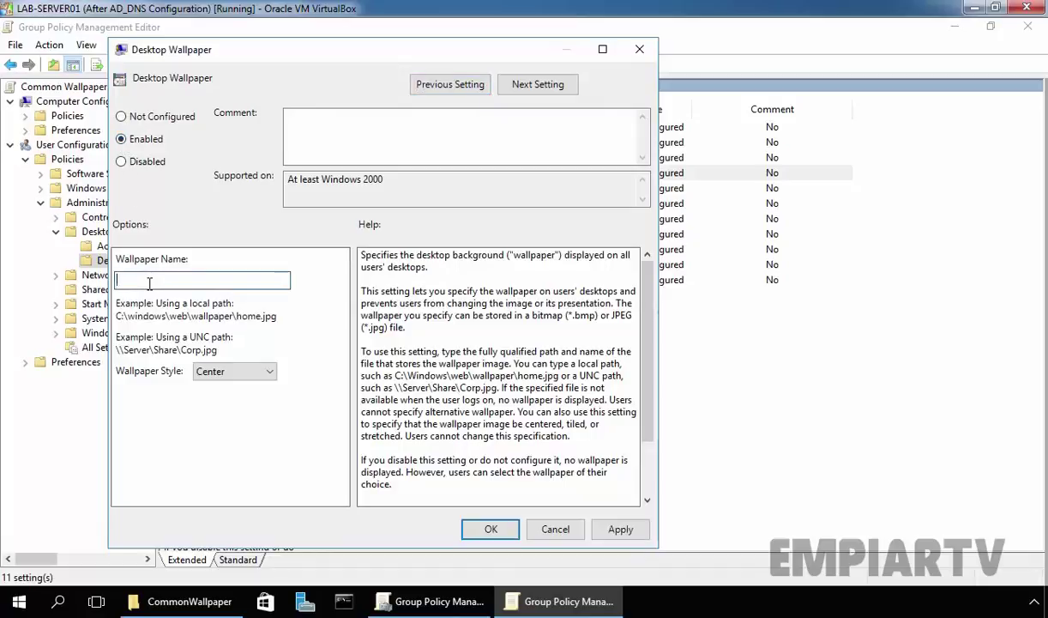
{"action": "type", "text": "\\lab"}
{"action": "type", "text": "dc01\\commonwallpaper$\\"}
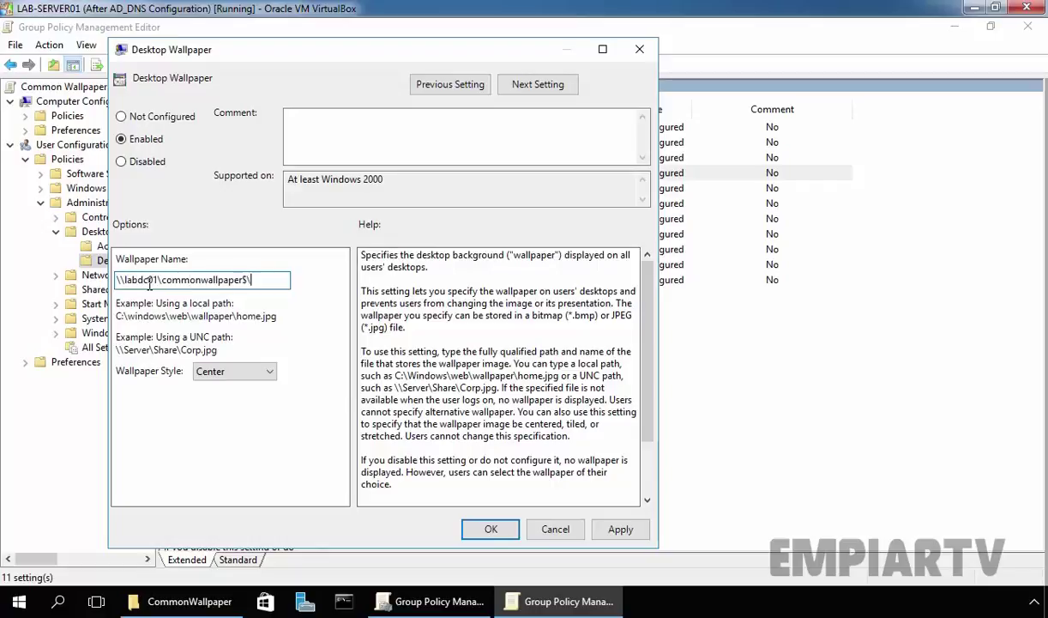
{"action": "type", "text": "empiartv-wallpaper.png"}
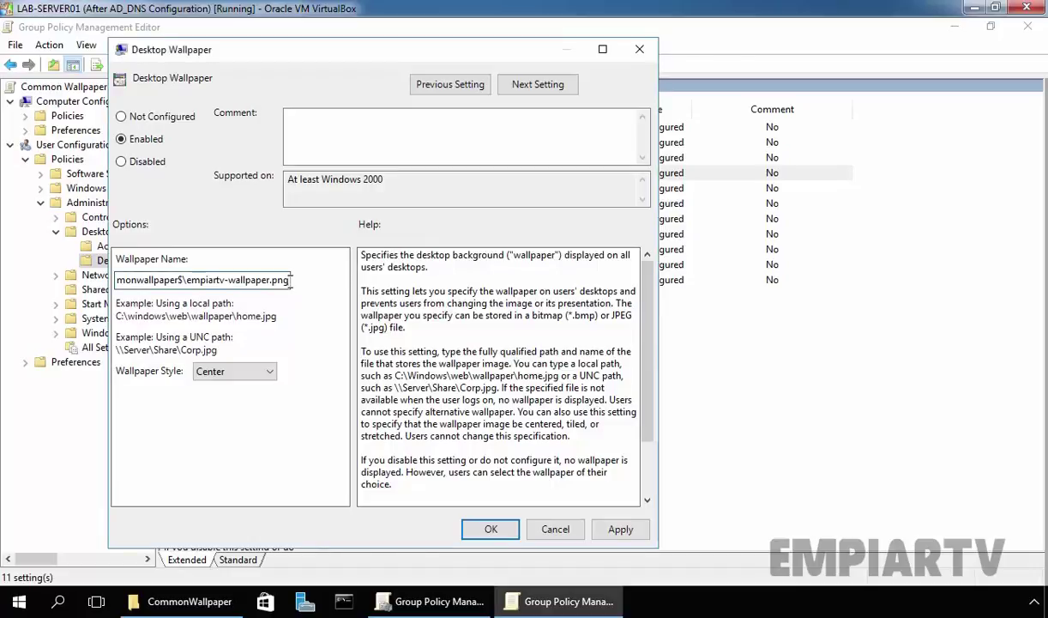
{"action": "left_click_drag", "start_coordinate": [289, 280], "coordinate": [117, 280]}
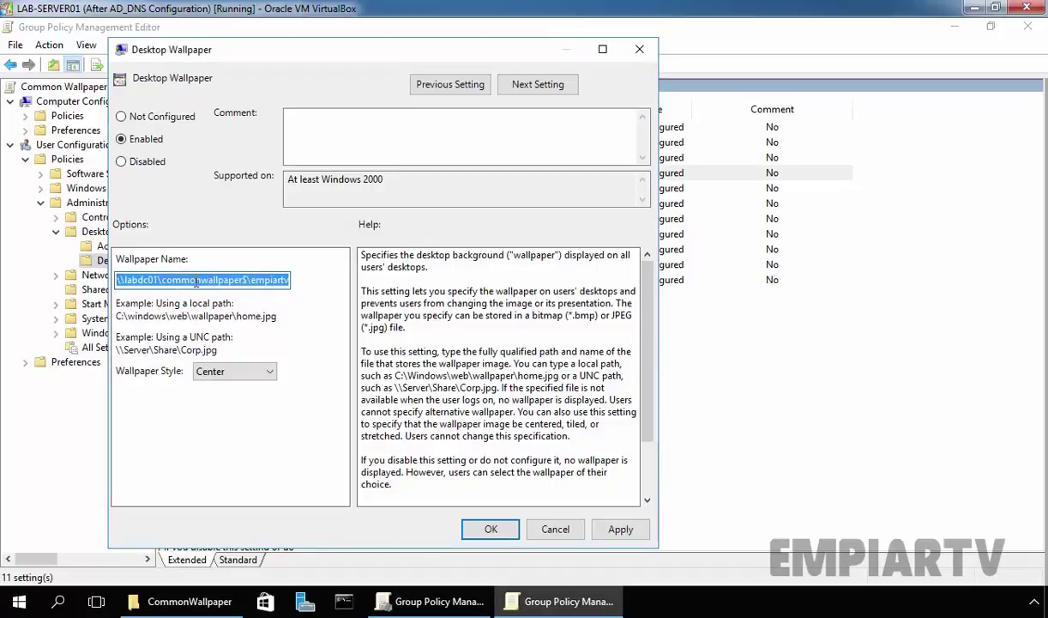
{"action": "left_click", "coordinate": [250, 281]}
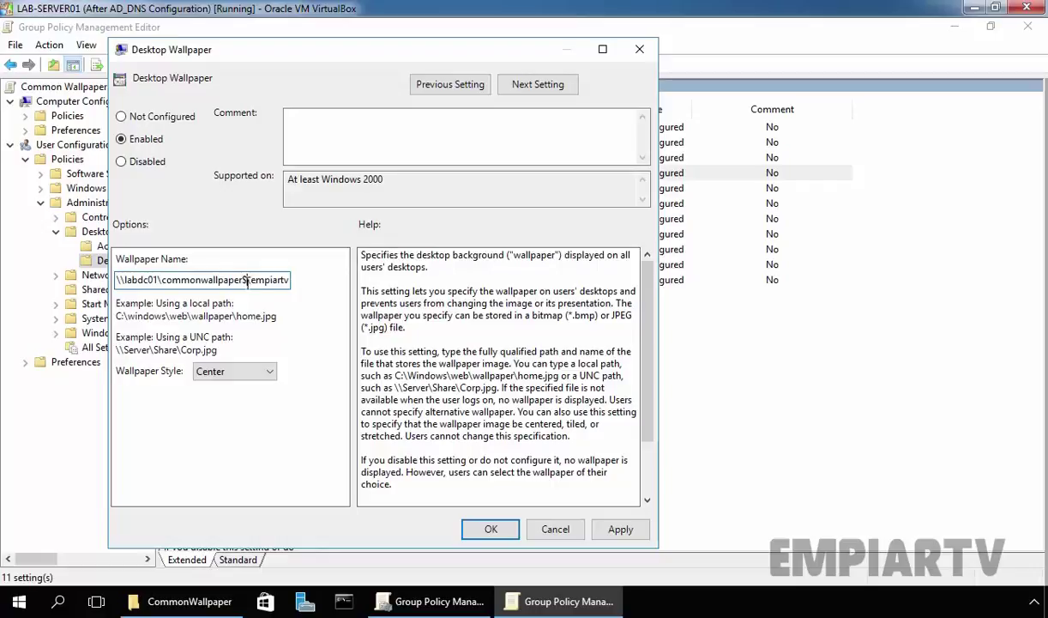
{"action": "left_click_drag", "start_coordinate": [249, 280], "coordinate": [296, 275]}
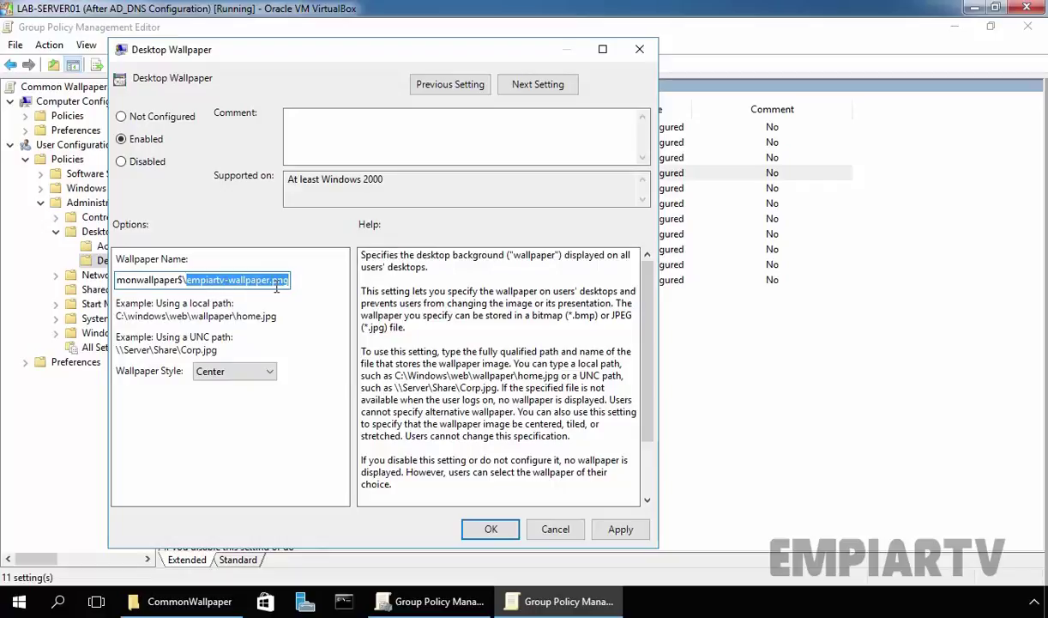
{"action": "left_click", "coordinate": [236, 372]}
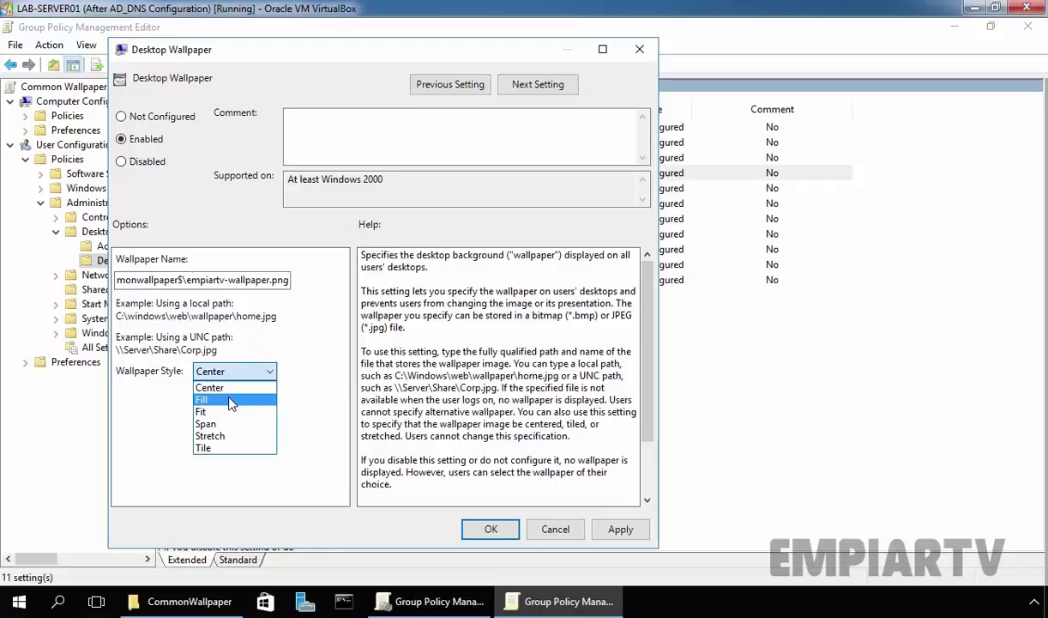
{"action": "left_click", "coordinate": [229, 398]}
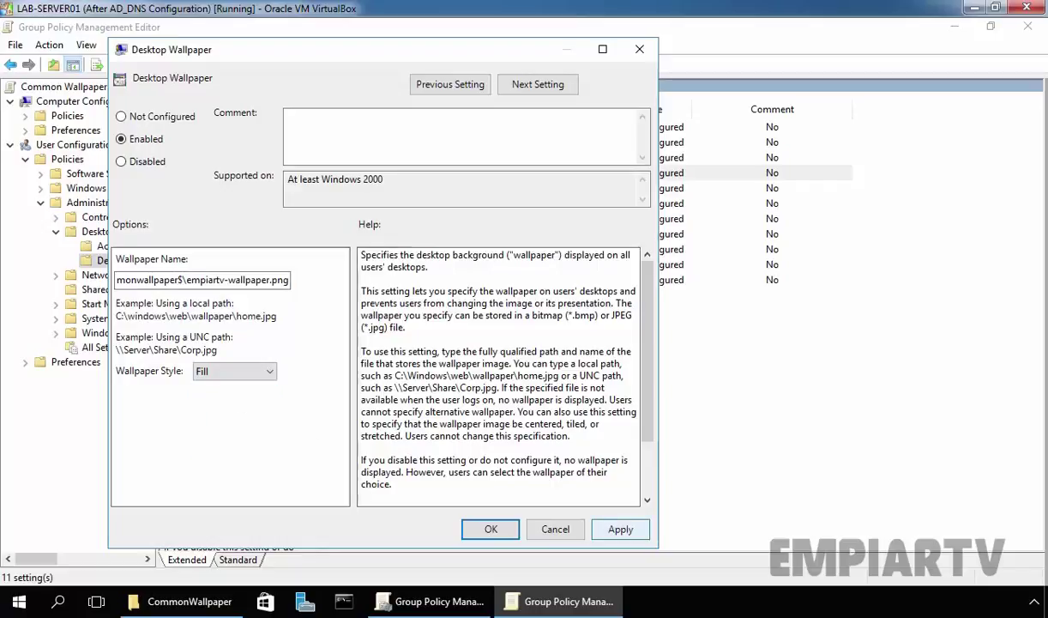
{"action": "left_click", "coordinate": [620, 529]}
Save the wallpaper policy and close the editor, Group Policy Management and the folder window
{"action": "left_click", "coordinate": [496, 529]}
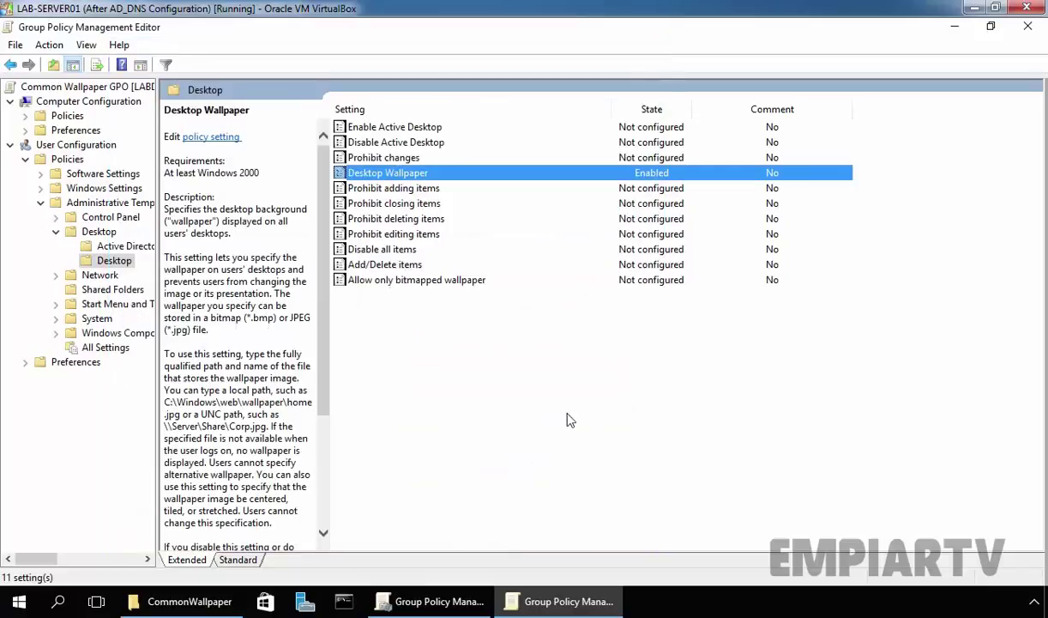
{"action": "left_click", "coordinate": [567, 421]}
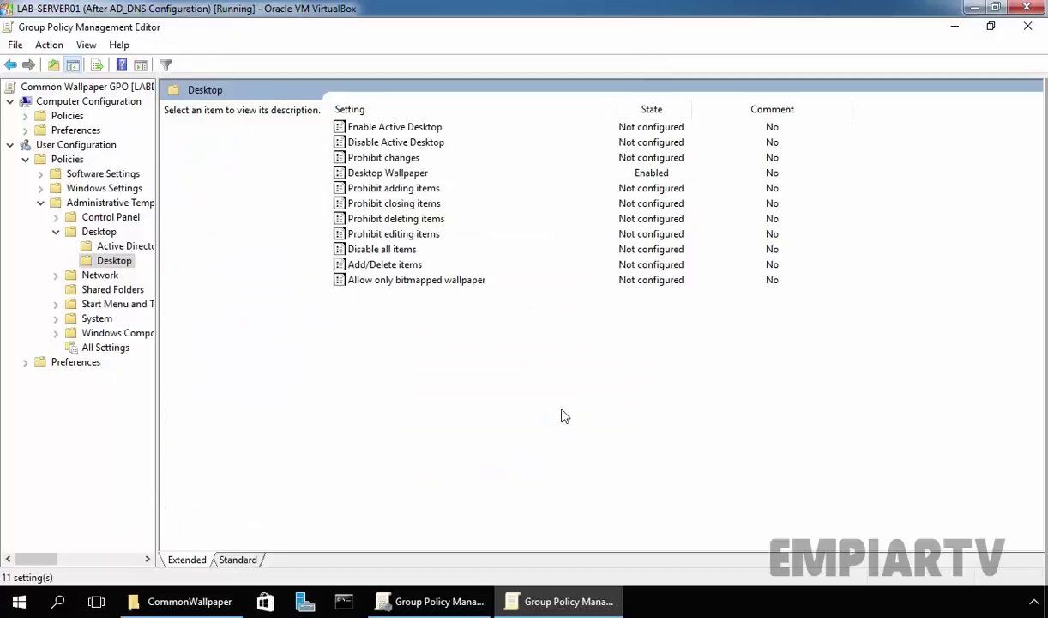
{"action": "left_click", "coordinate": [1033, 30]}
{"action": "left_click", "coordinate": [1029, 29]}
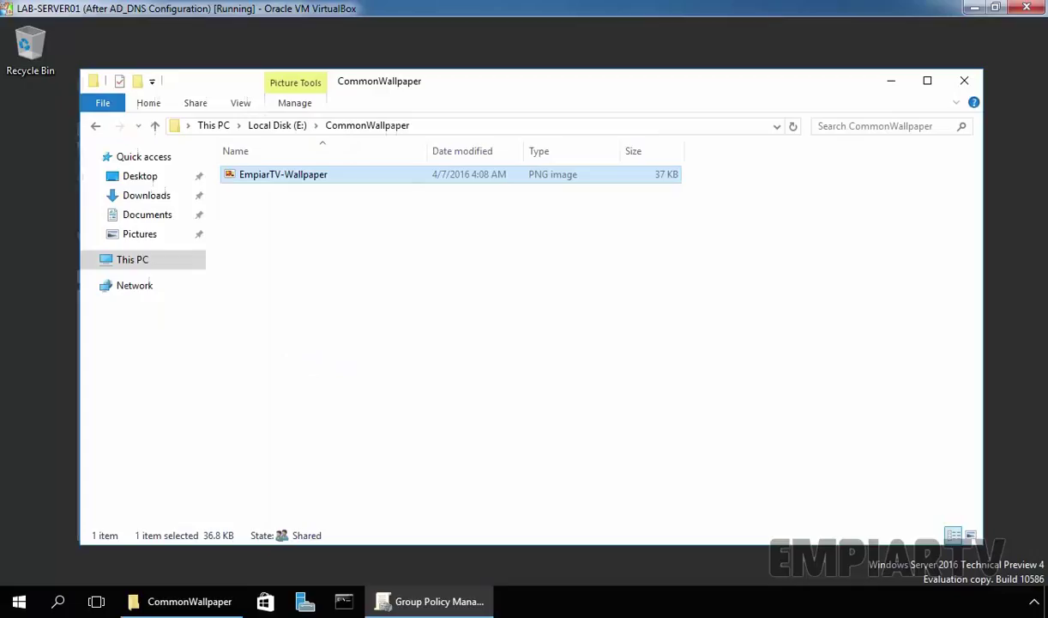
{"action": "left_click", "coordinate": [963, 83]}
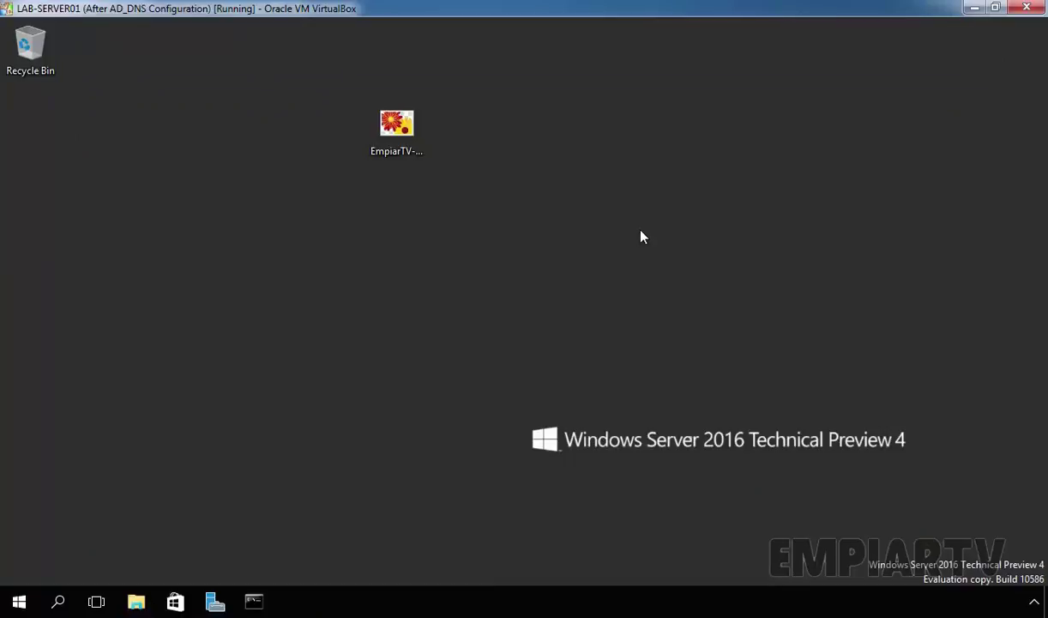
Run gpupdate /force in an administrator command prompt, then sign out with logoff
{"action": "left_click", "coordinate": [254, 602]}
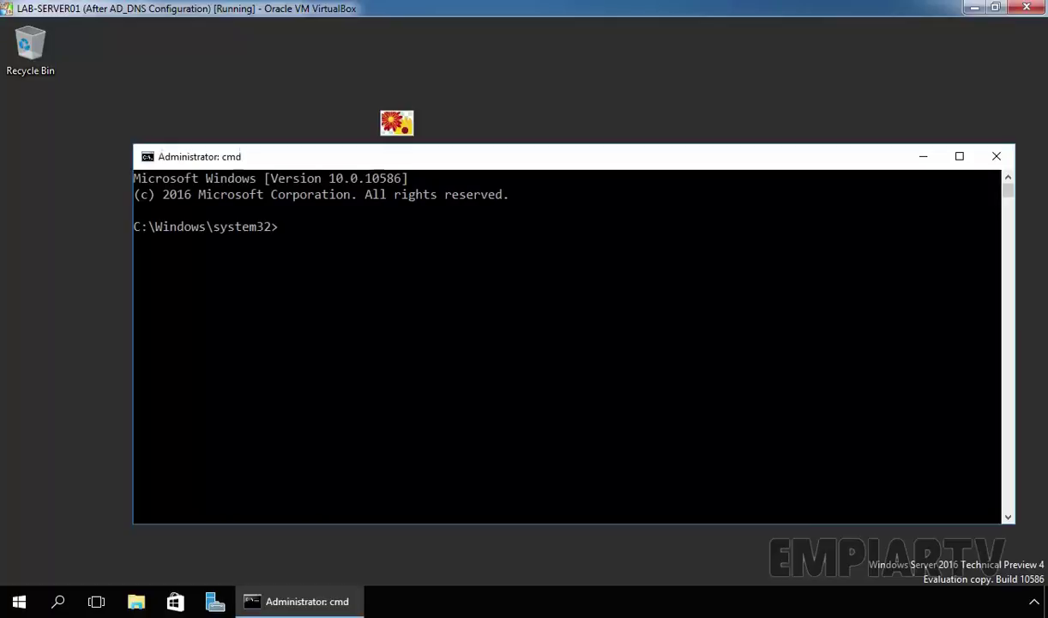
{"action": "type", "text": "gpup"}
{"action": "type", "text": "date"}
{"action": "type", "text": " /force"}
{"action": "key", "text": "Return"}
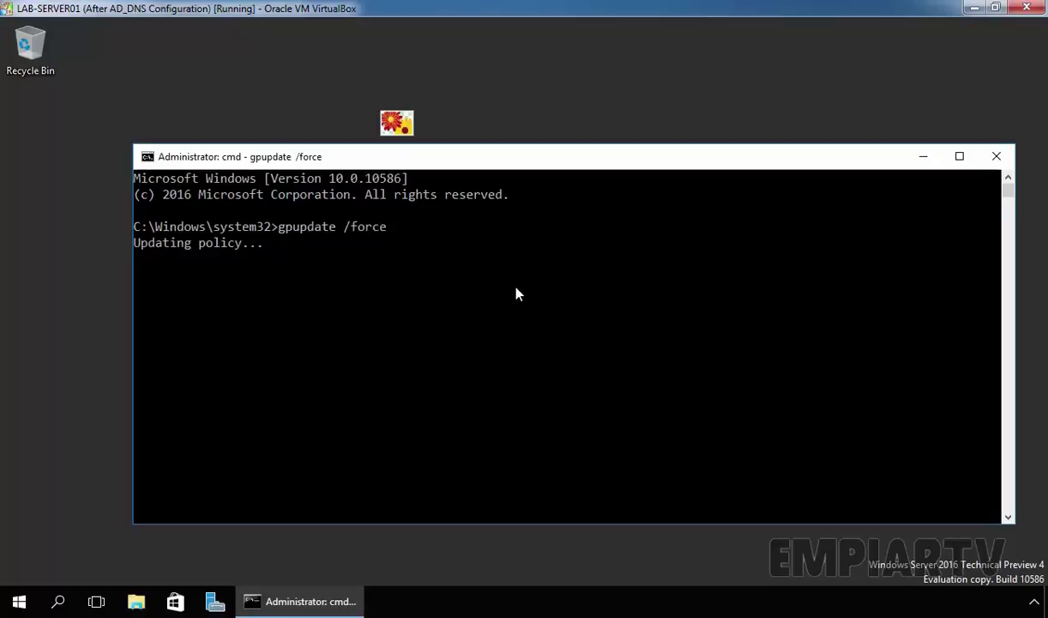
{"action": "type", "text": "logoff"}
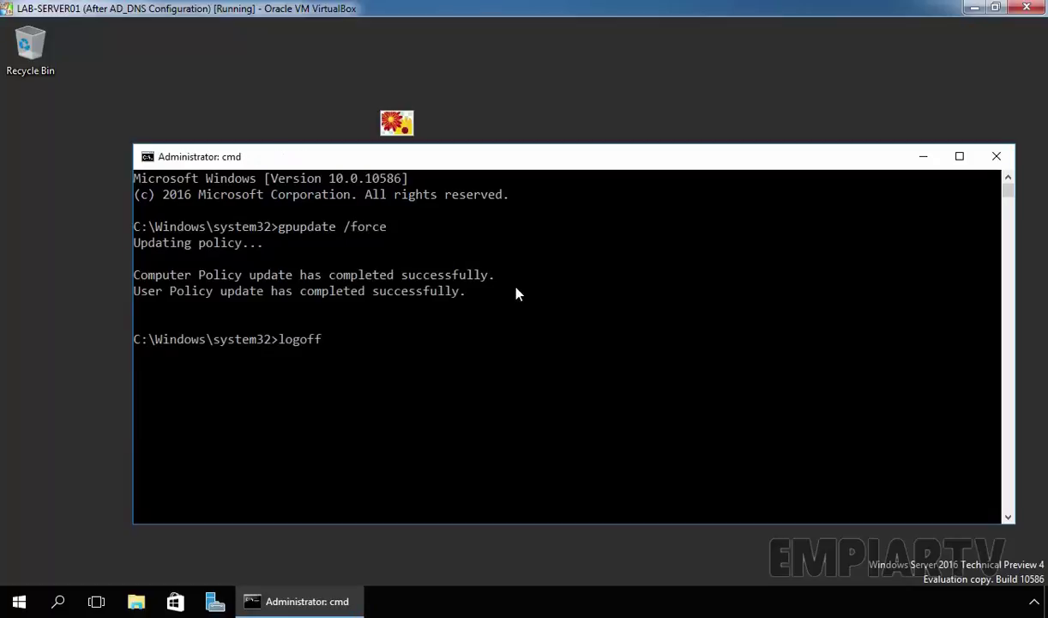
{"action": "key", "text": "Return"}
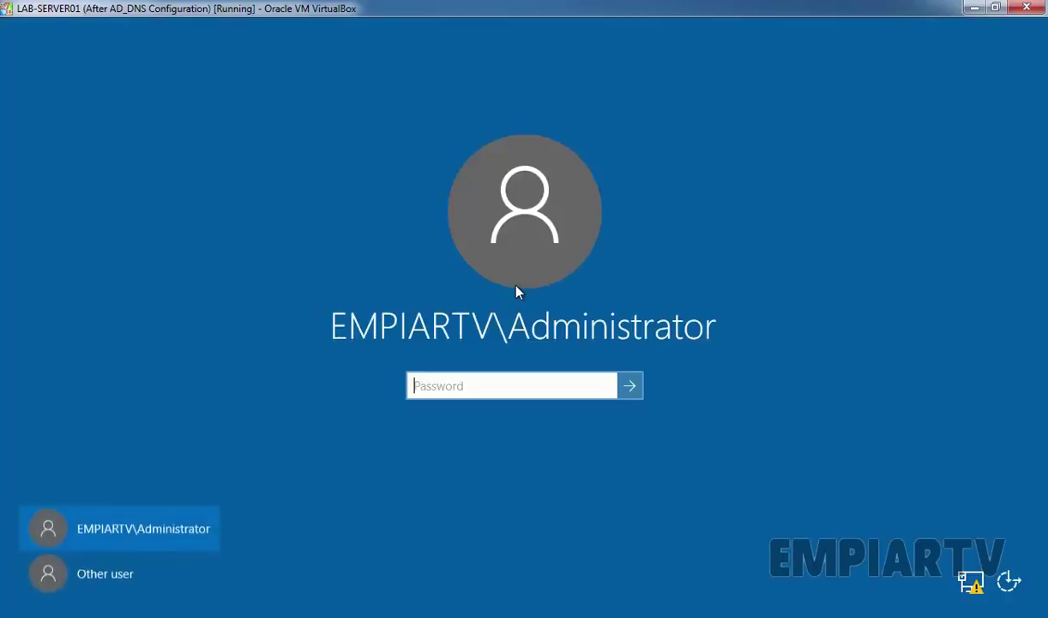
Sign back in to the server with the administrator password
{"action": "key", "text": "Return"}
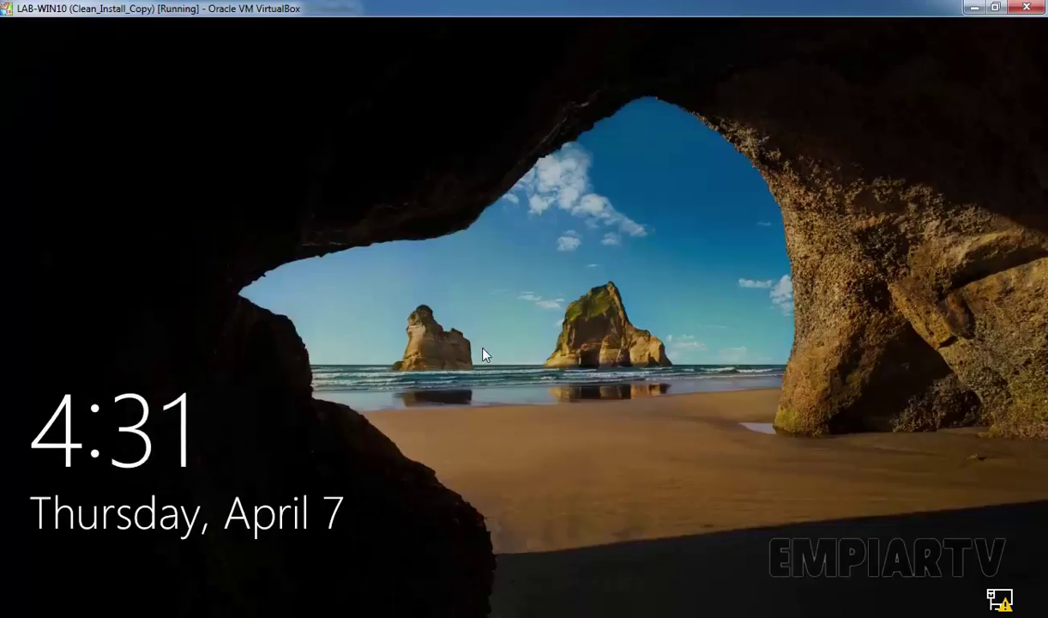
Sign in to the Windows 10 client with the domain user's password
{"action": "left_click", "coordinate": [481, 352]}
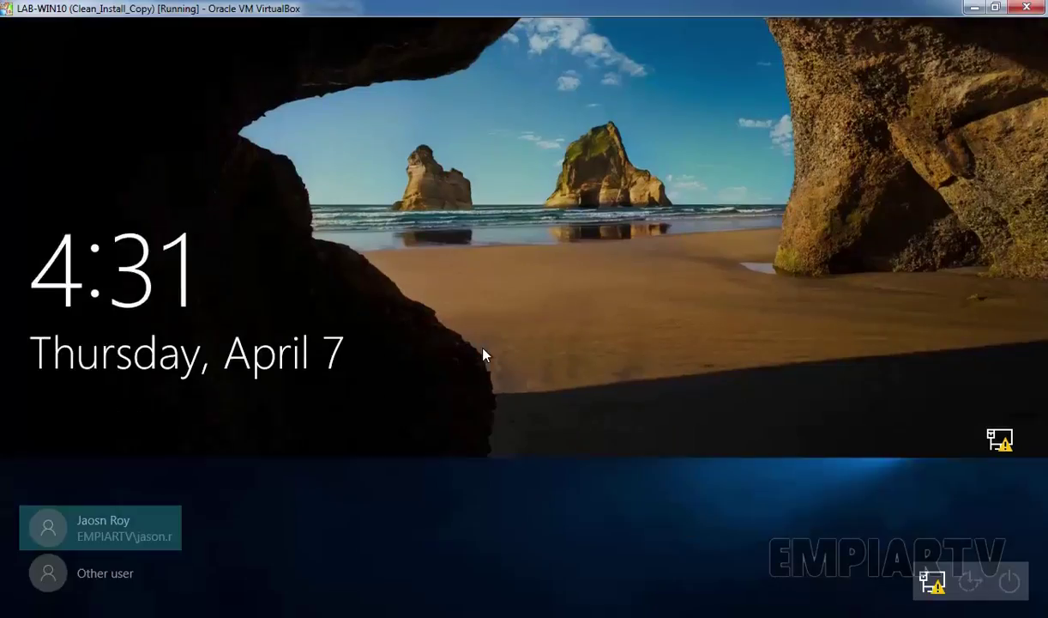
{"action": "type", "text": "••"}
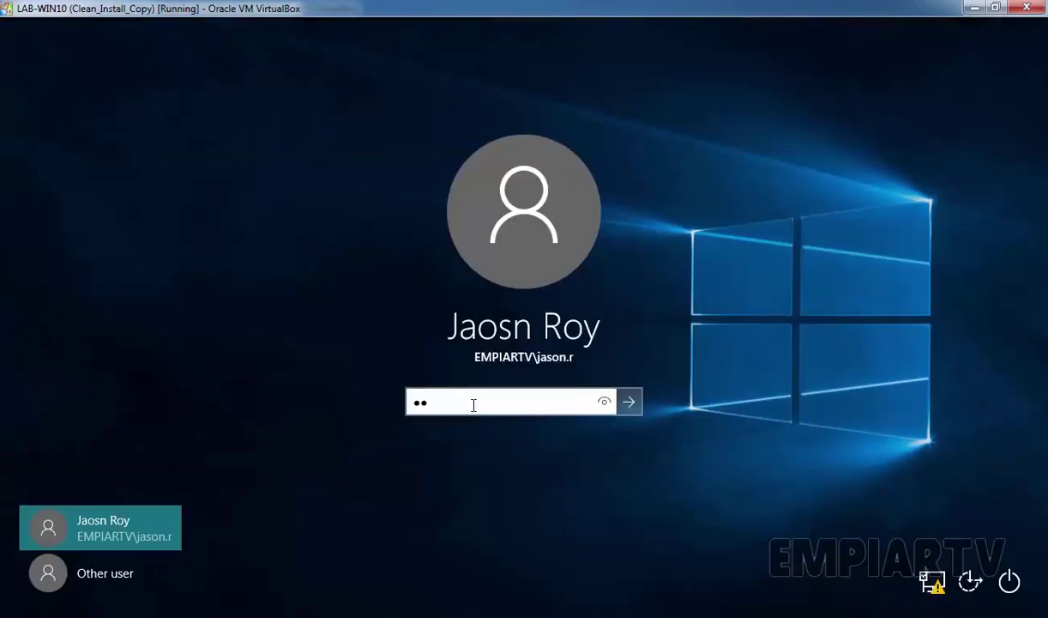
{"action": "type", "text": "•••••••"}
{"action": "key", "text": "Return"}
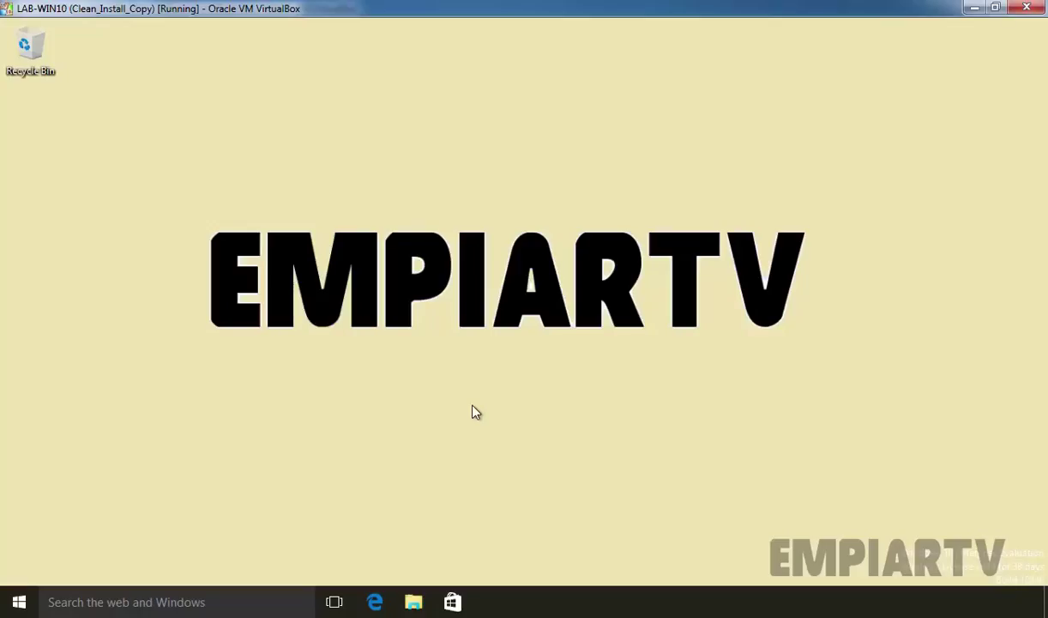